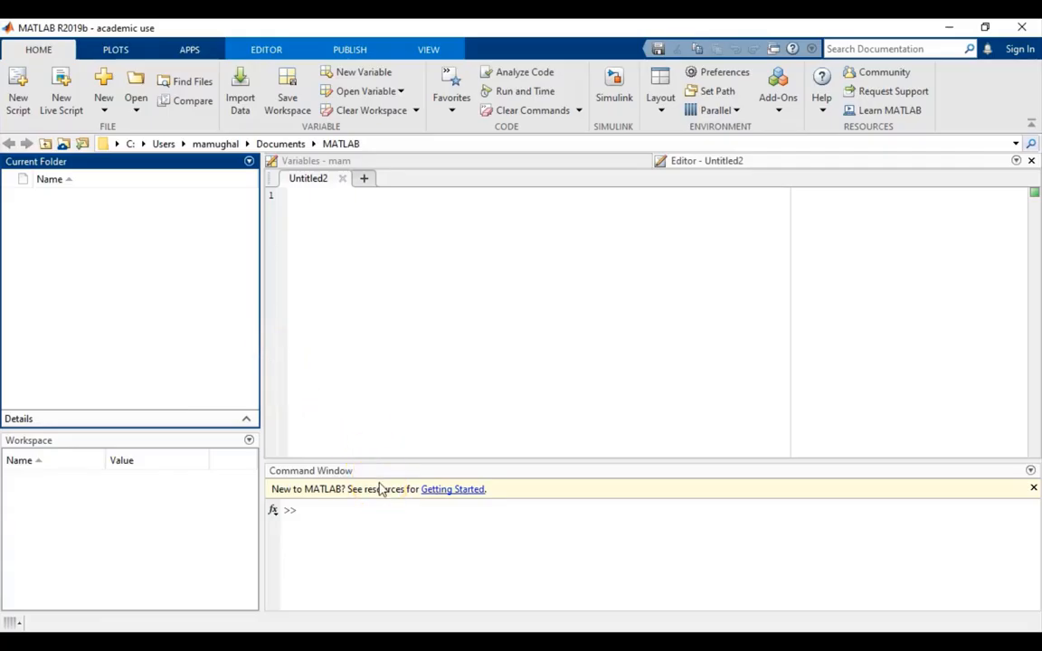
Step: Switch to the mam workbook in Excel and examine the Voltage and Resistance columns, including their units and data rows
left_click(191, 371)
key("alt+Tab")
left_click(116, 457)
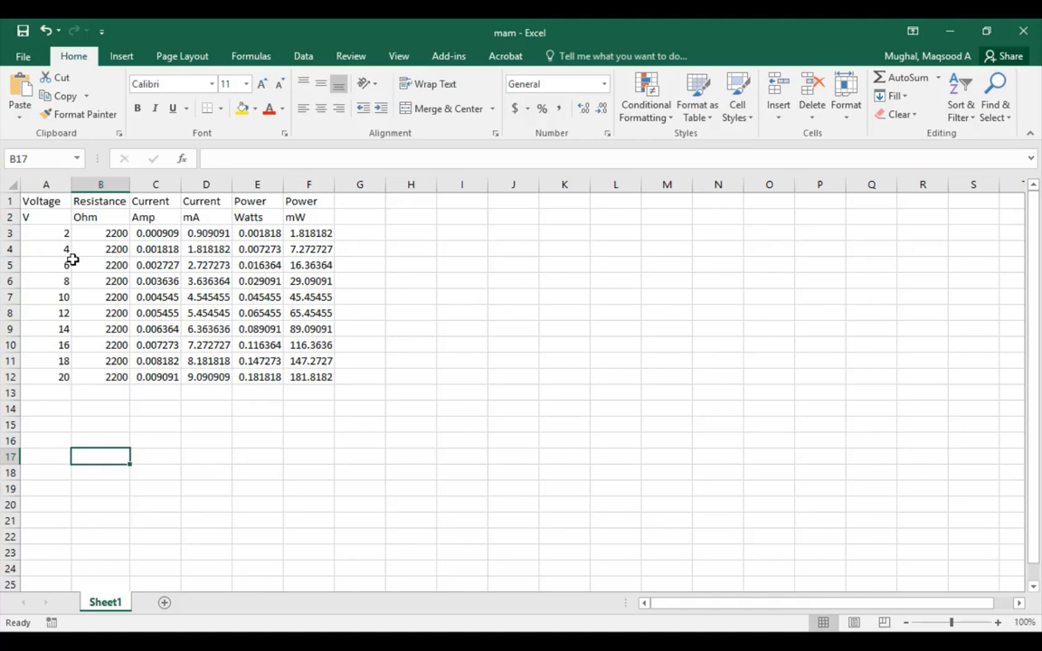
left_click(64, 217)
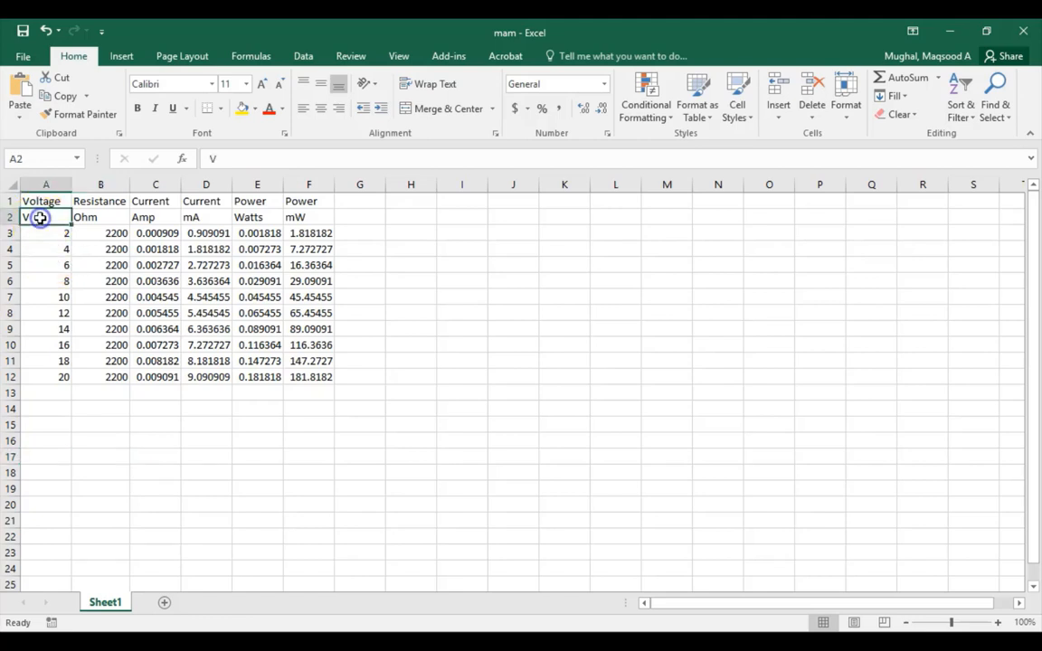
left_click(41, 202)
left_click(48, 233)
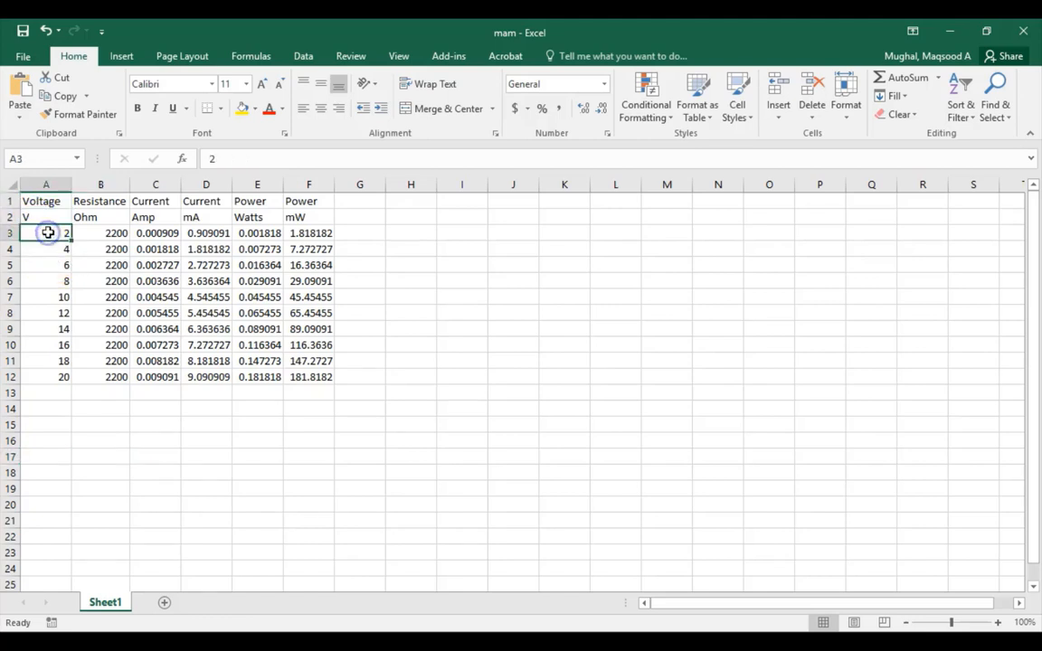
left_click(47, 246)
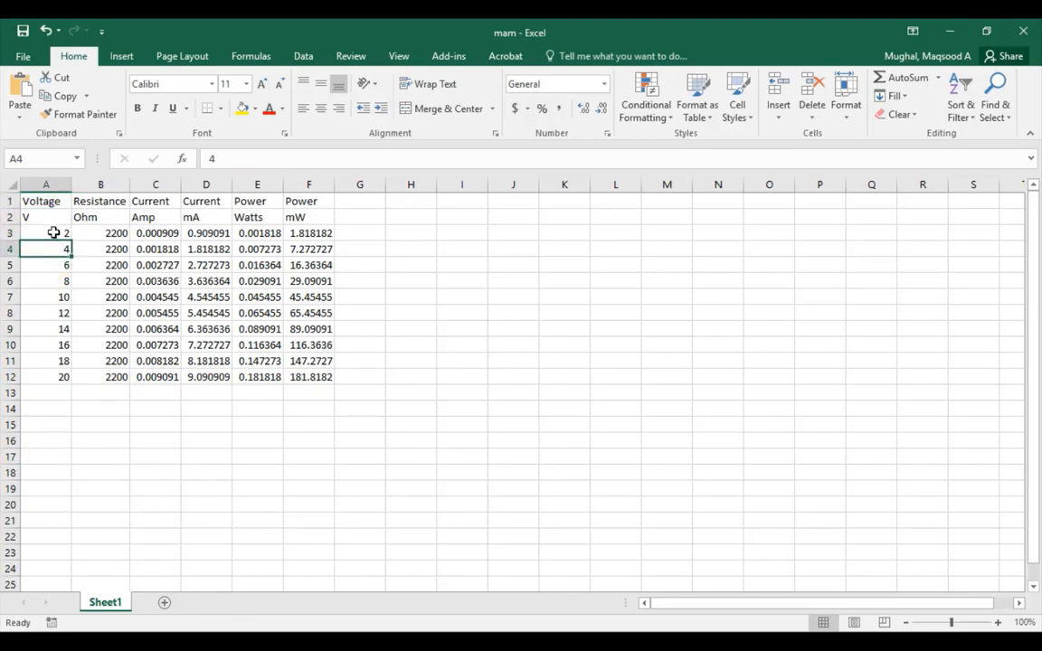
left_click_drag(53, 232, 49, 372)
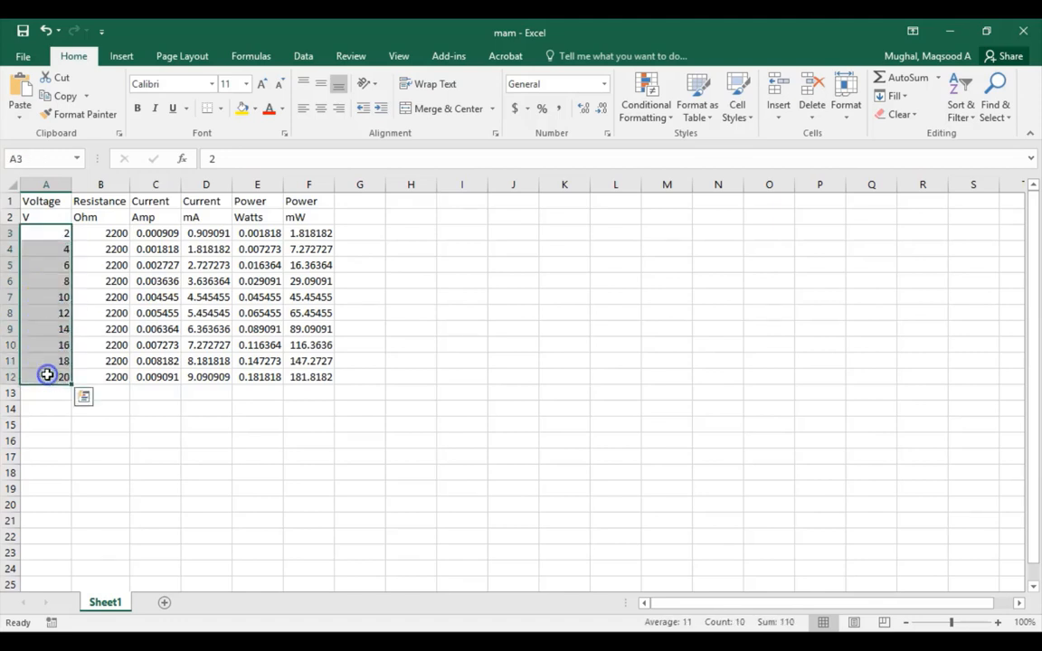
left_click(116, 231)
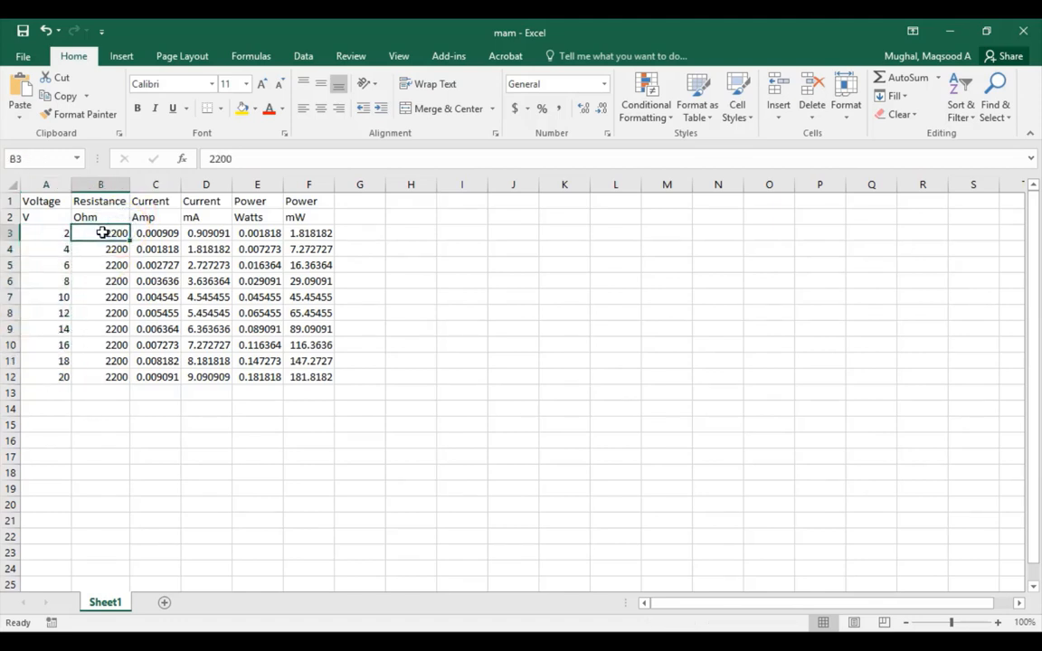
left_click_drag(102, 232, 96, 379)
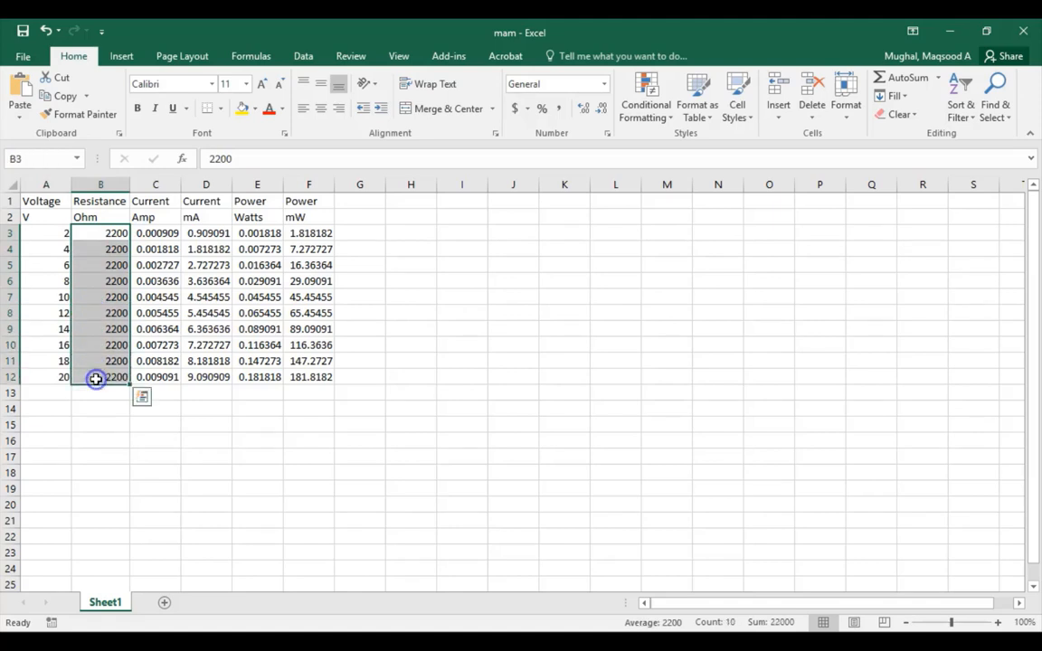
Step: Examine the Current columns in Amp and mA and the formula behind the first Power value in Watts
left_click(150, 221)
left_click(147, 234)
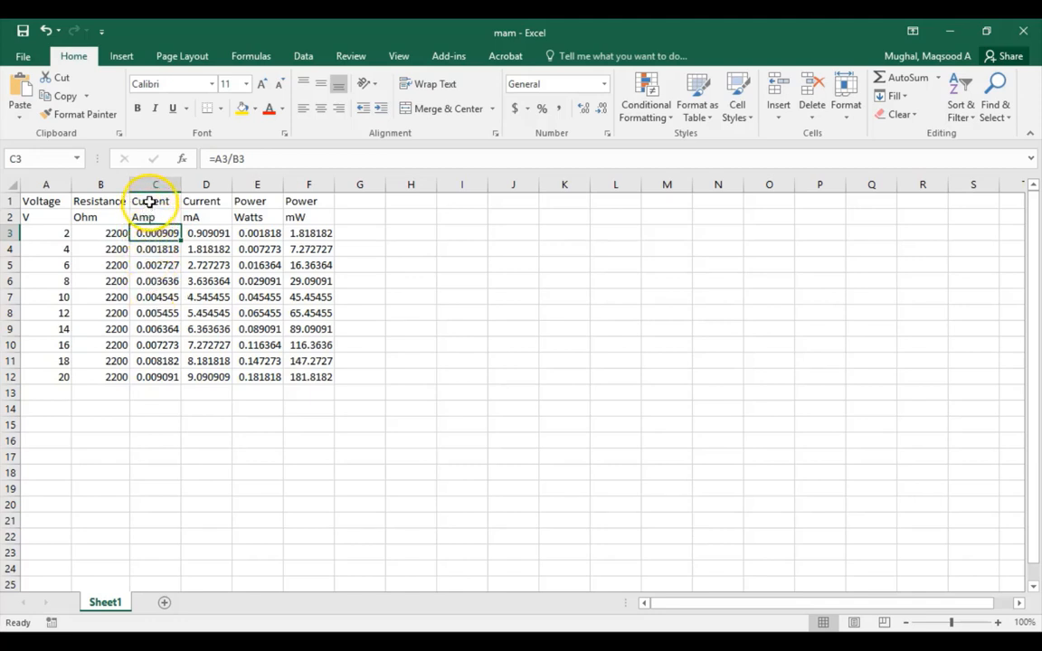
left_click(149, 203)
left_click_drag(151, 232, 149, 384)
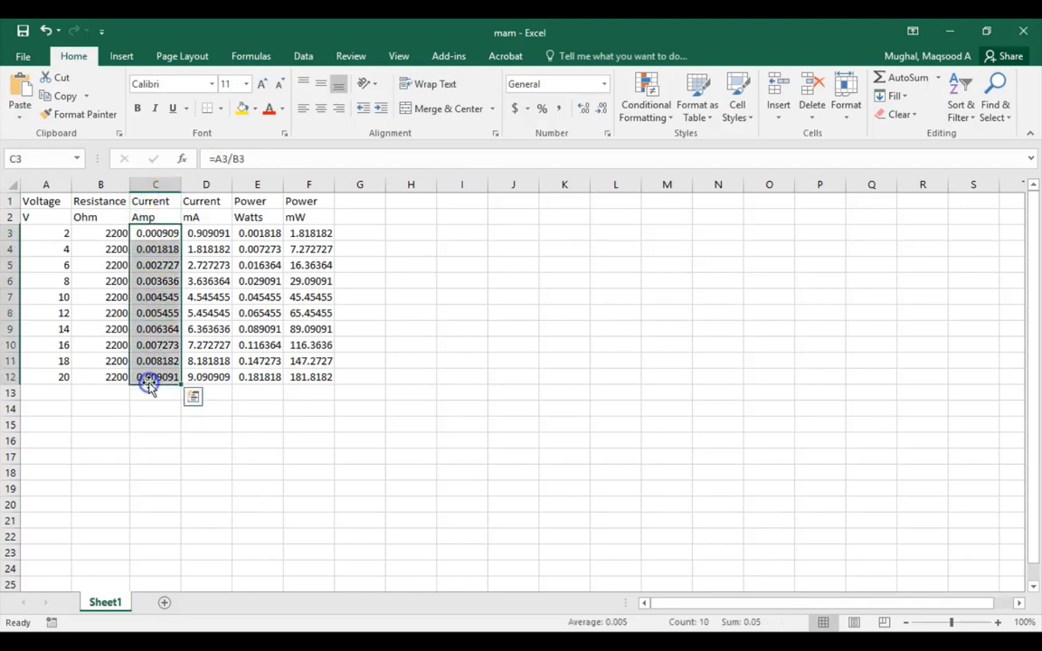
left_click_drag(201, 233, 163, 372)
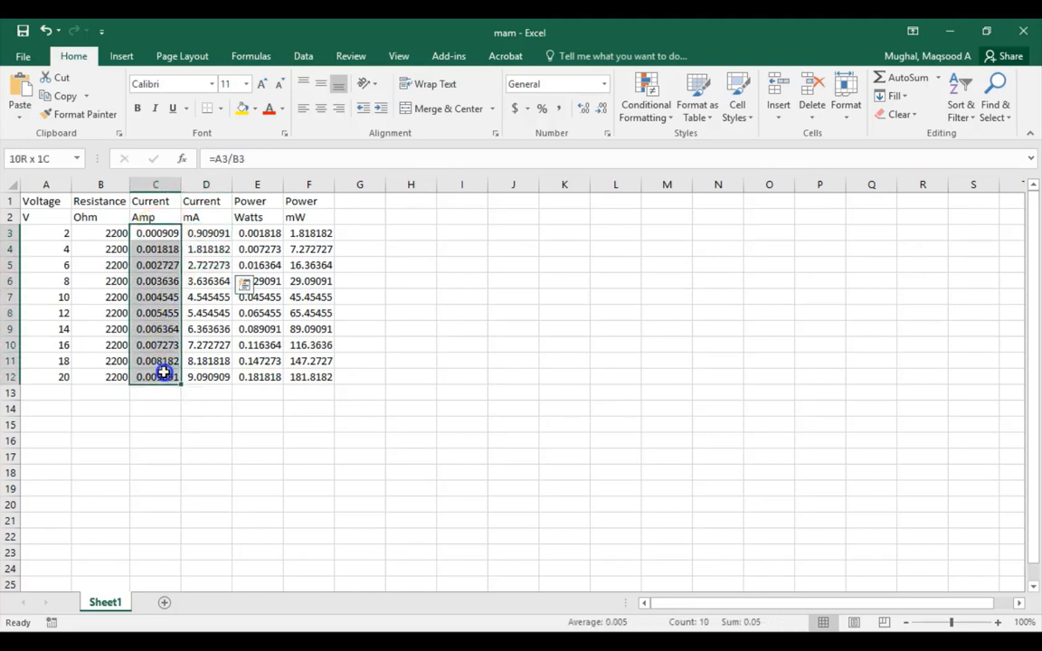
left_click_drag(211, 231, 213, 372)
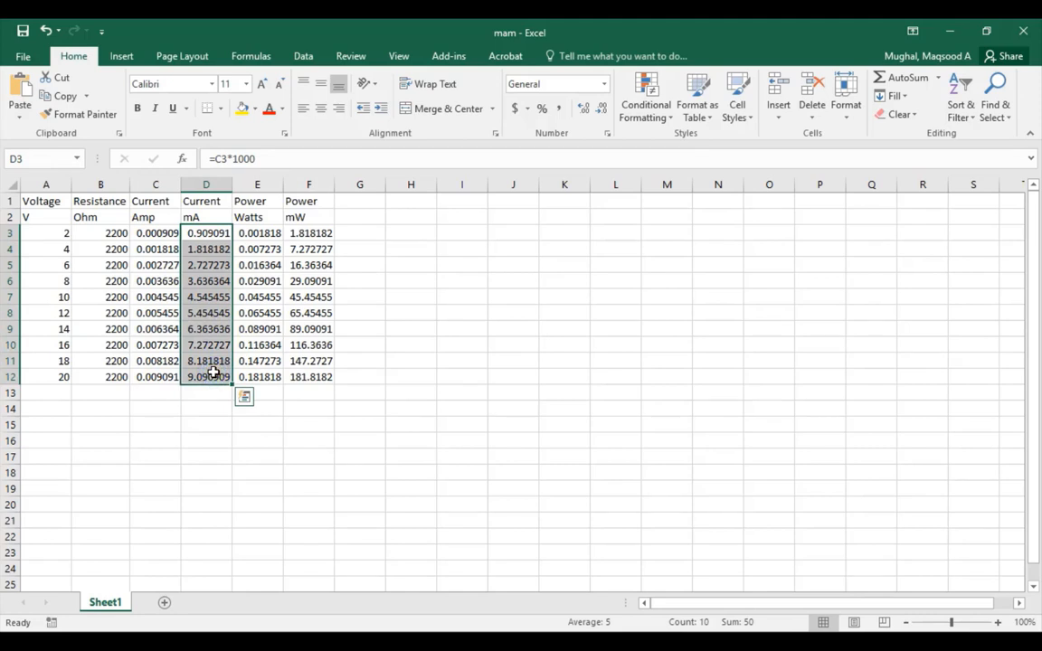
left_click(256, 235)
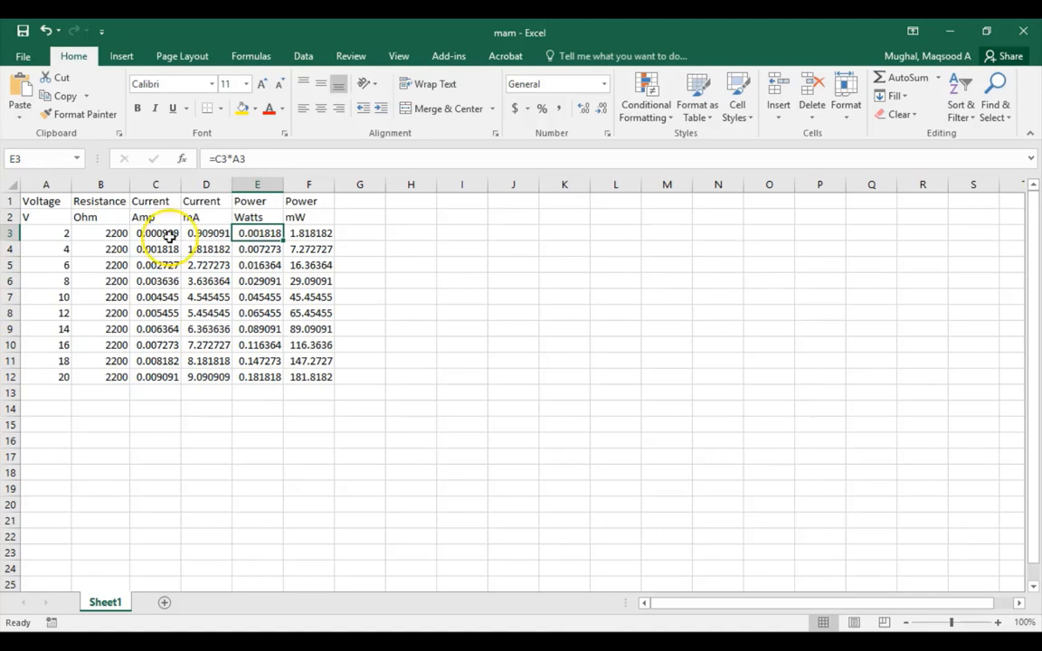
Step: Highlight the Voltage, Current in Amp and both Power columns to review which data can be plotted
left_click(54, 183)
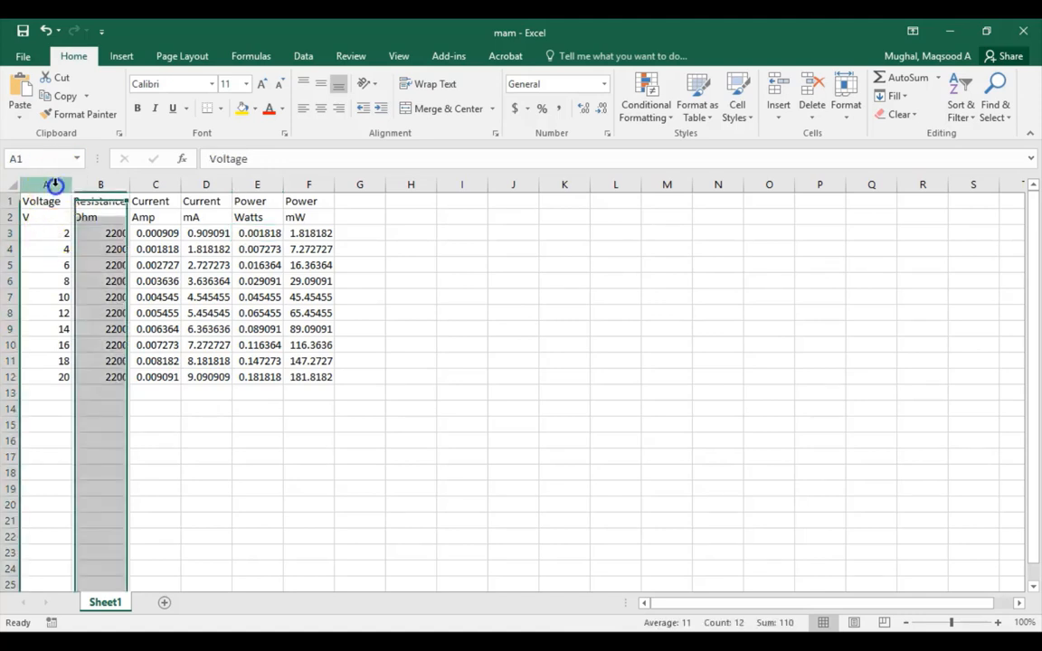
left_click(156, 179, "shift")
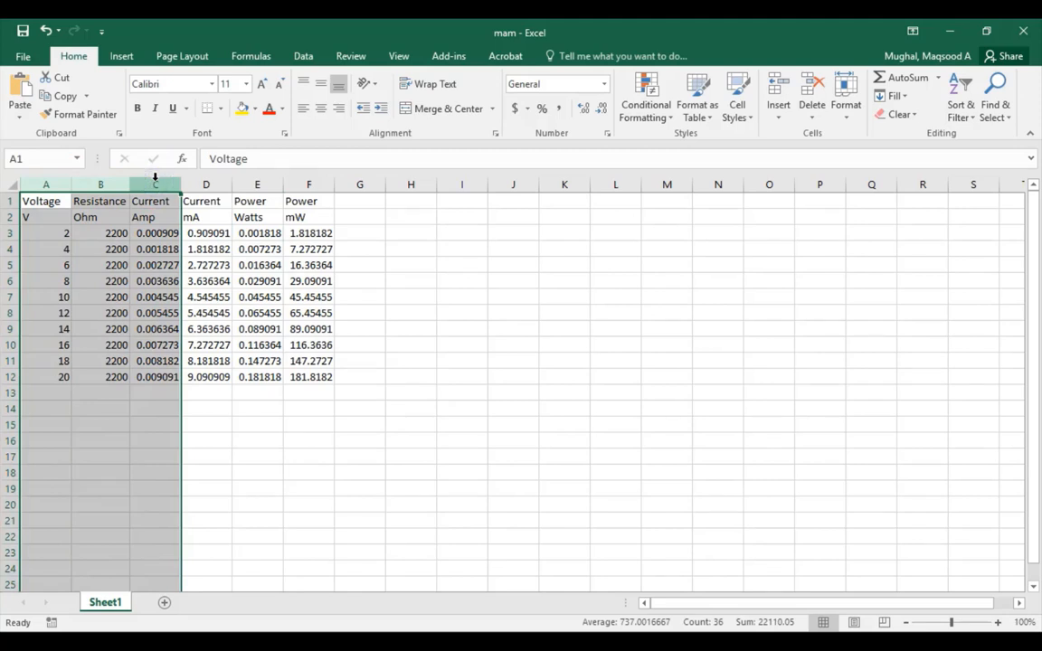
left_click(156, 177)
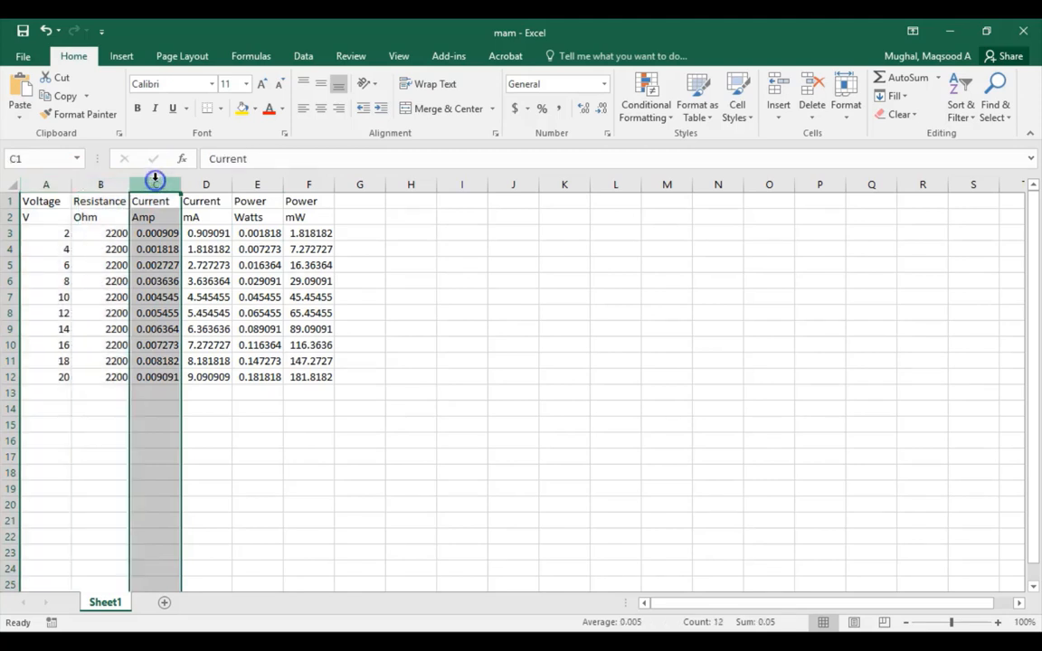
left_click(47, 177, "ctrl")
left_click(242, 181, "ctrl")
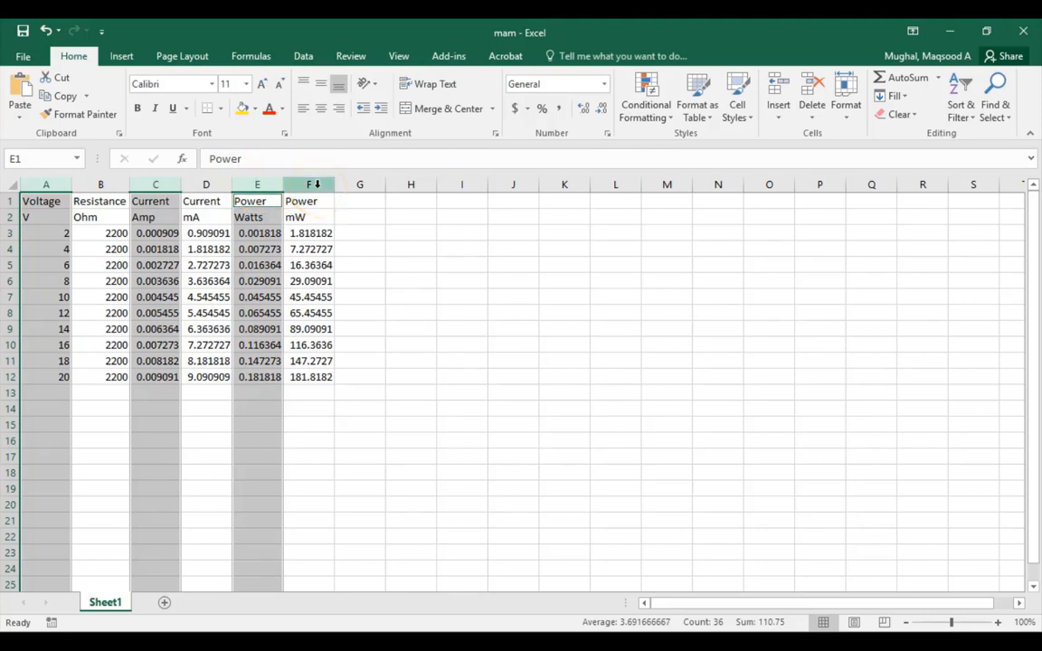
left_click(316, 185, "ctrl")
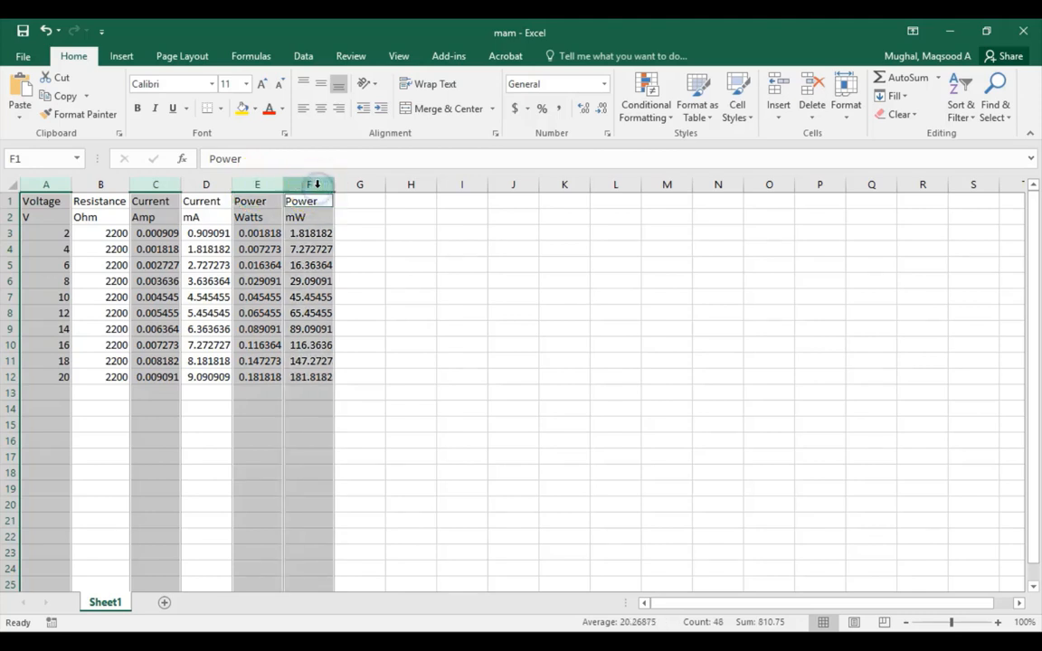
left_click(256, 183)
left_click(299, 184)
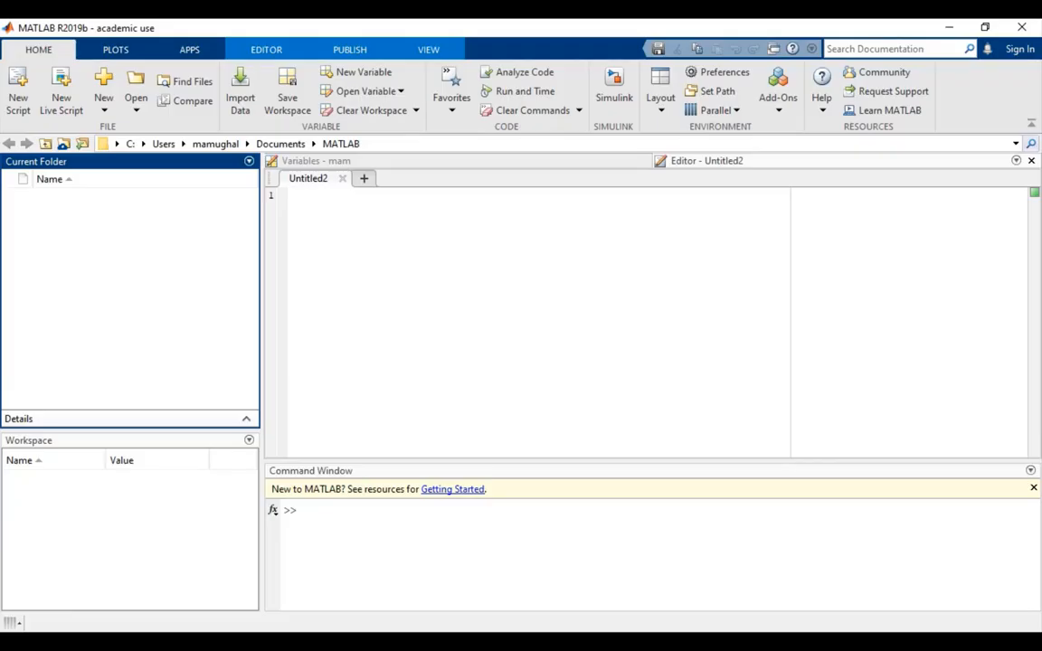
Step: Open the mam Excel file from the Desktop folder for data import
left_click(241, 94)
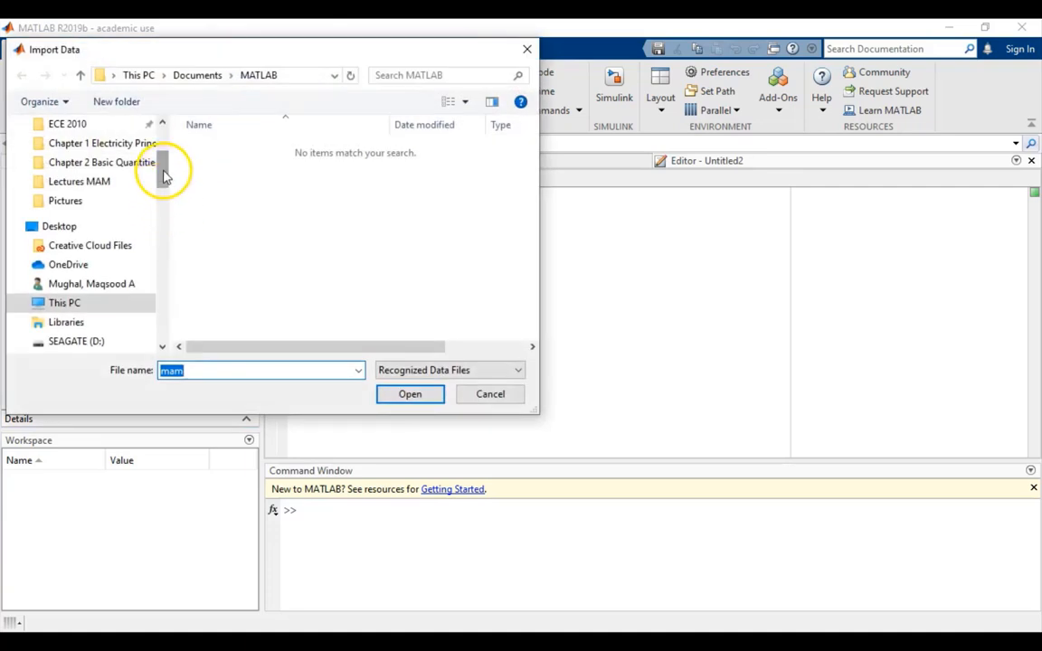
left_click_drag(164, 176, 167, 144)
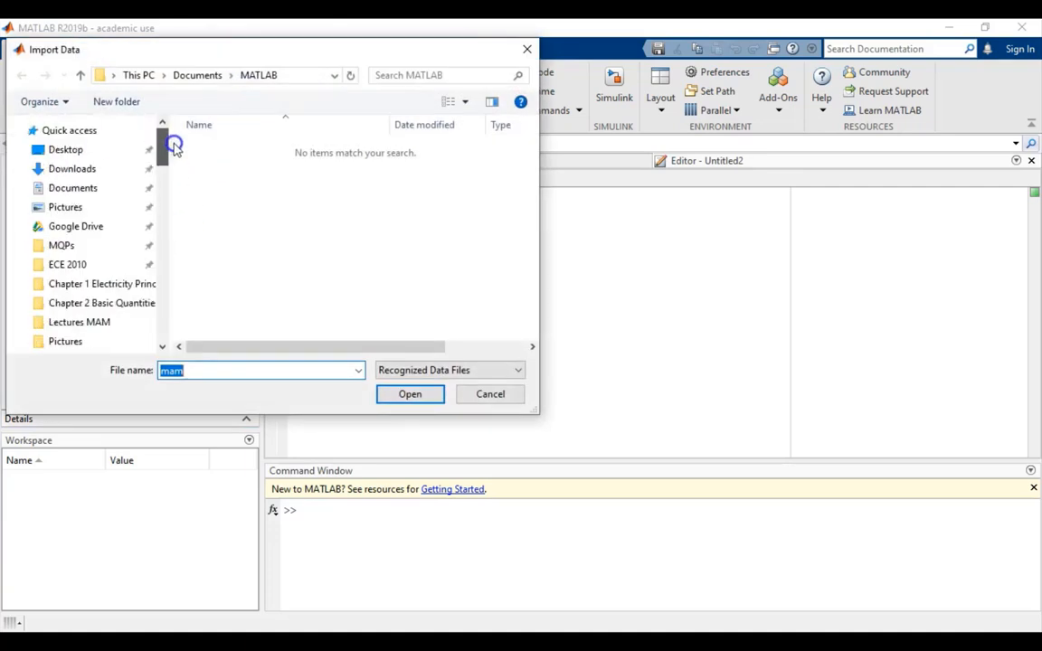
left_click(99, 152)
left_click(289, 258)
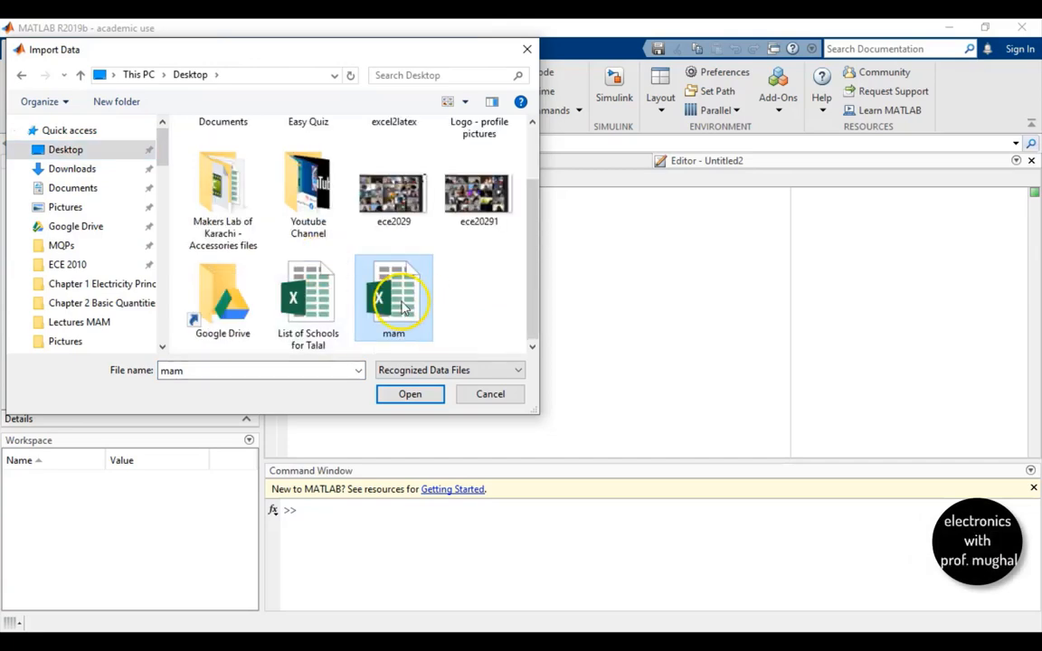
left_click(410, 393)
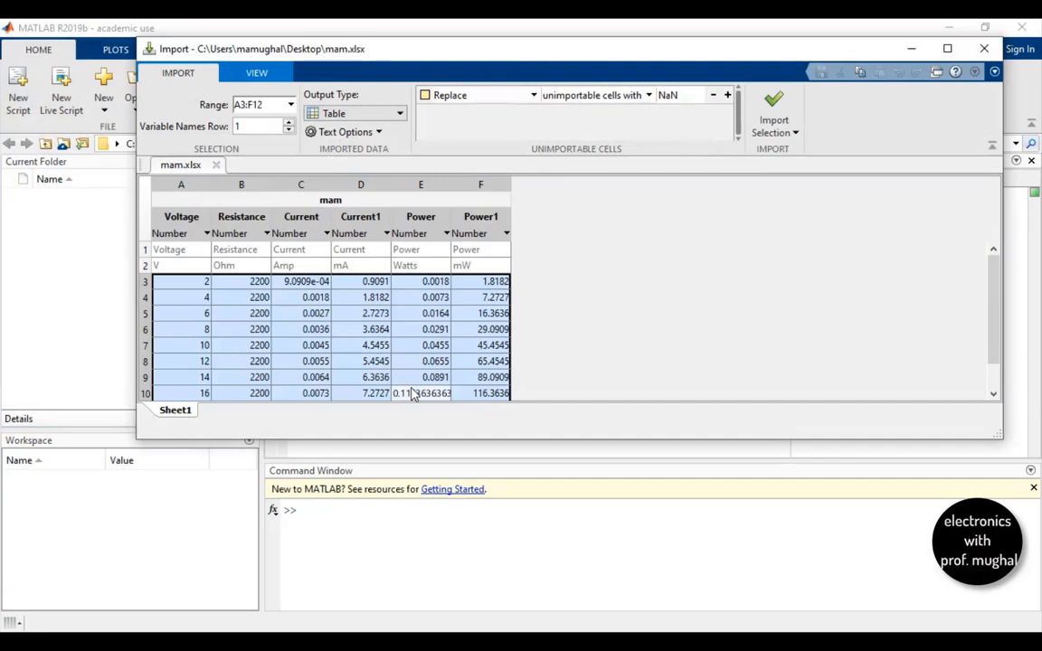
Step: Maximize the import window and set the output type to Column vectors
left_click(947, 47)
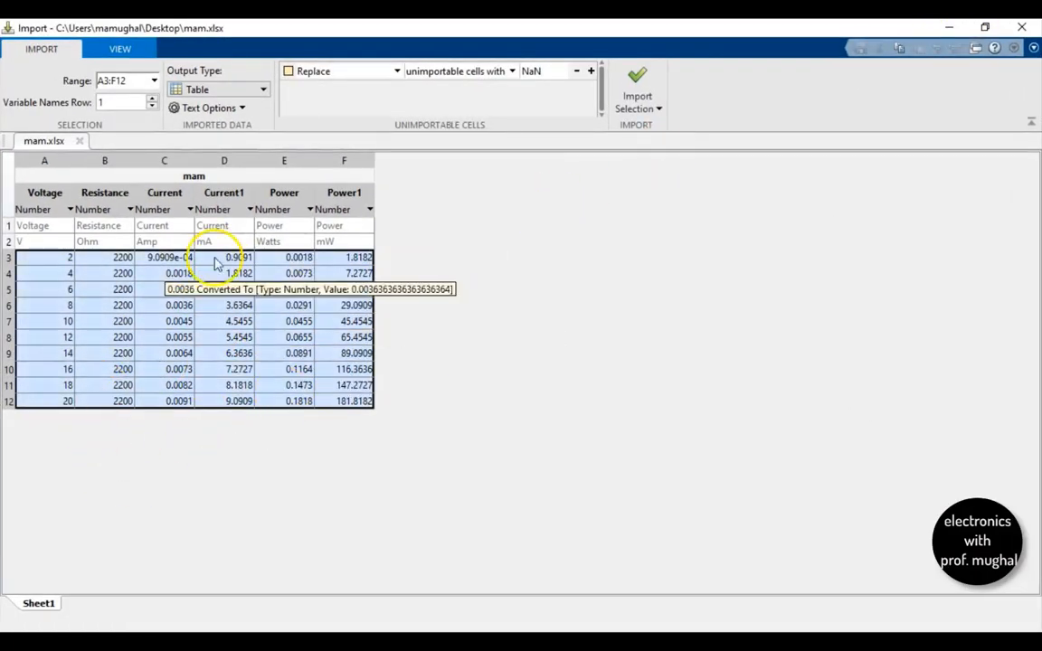
left_click(262, 92)
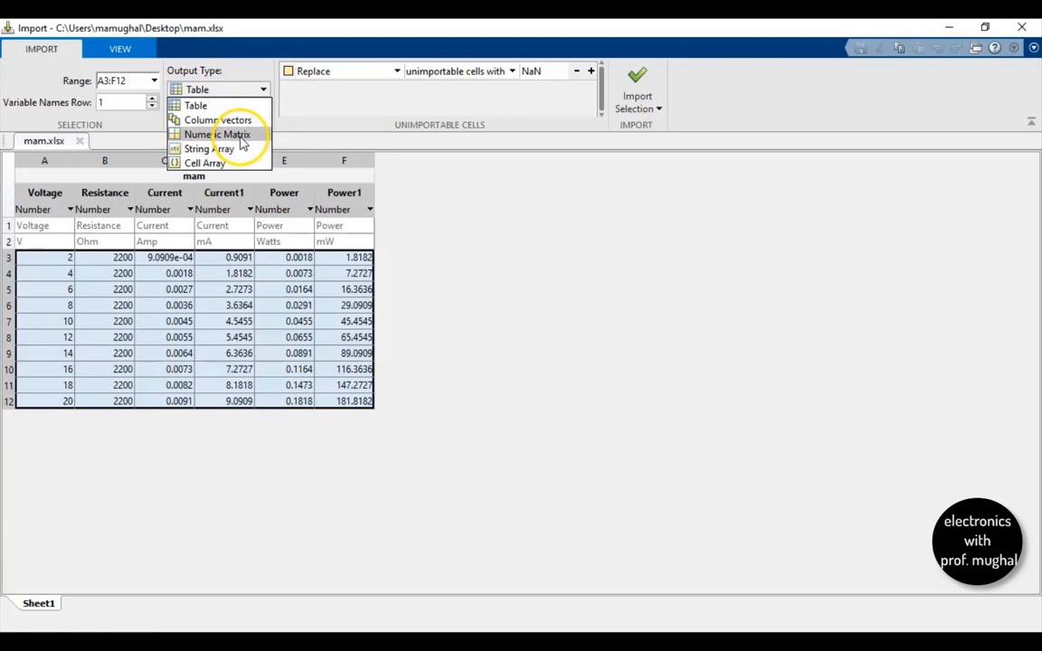
left_click(234, 119)
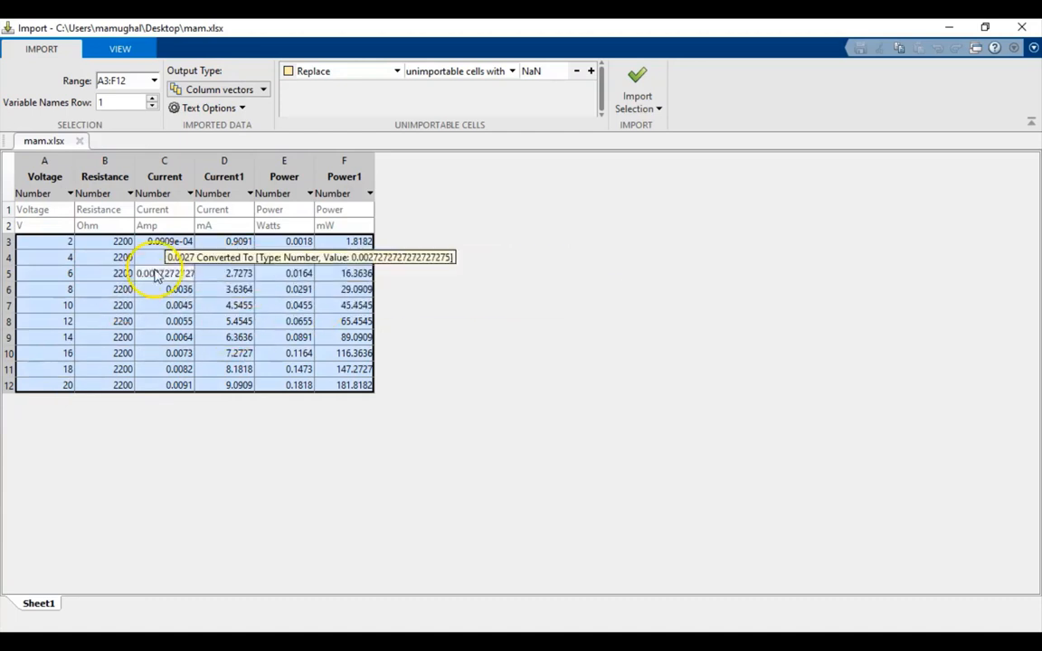
Step: Import the range A1:F12 into the workspace, and minimize the import window
left_click_drag(64, 245, 346, 309)
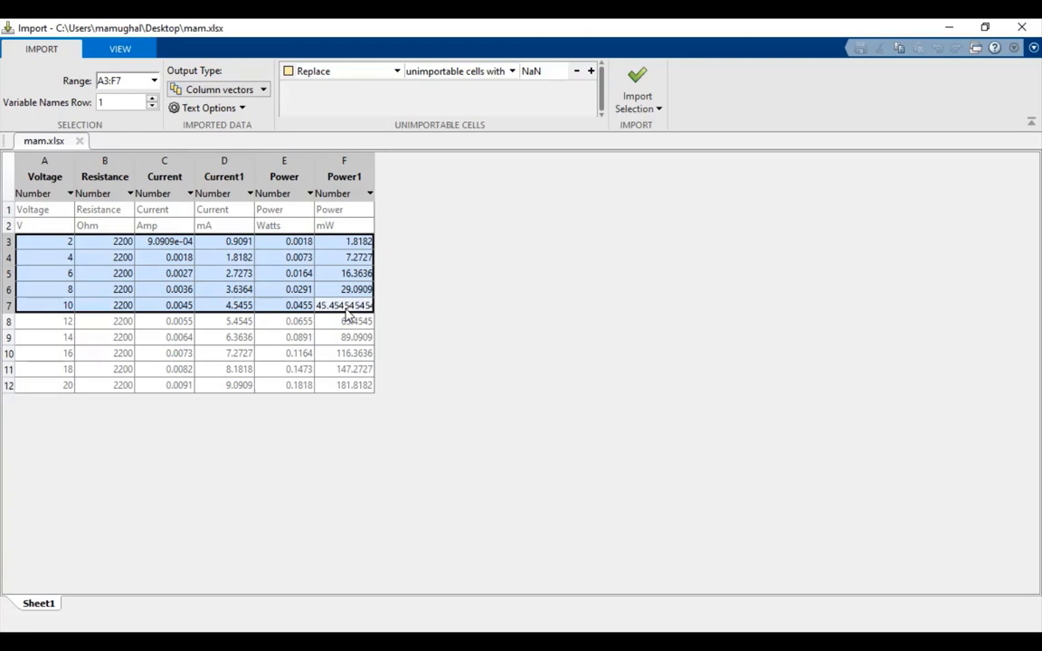
left_click_drag(36, 212, 337, 383)
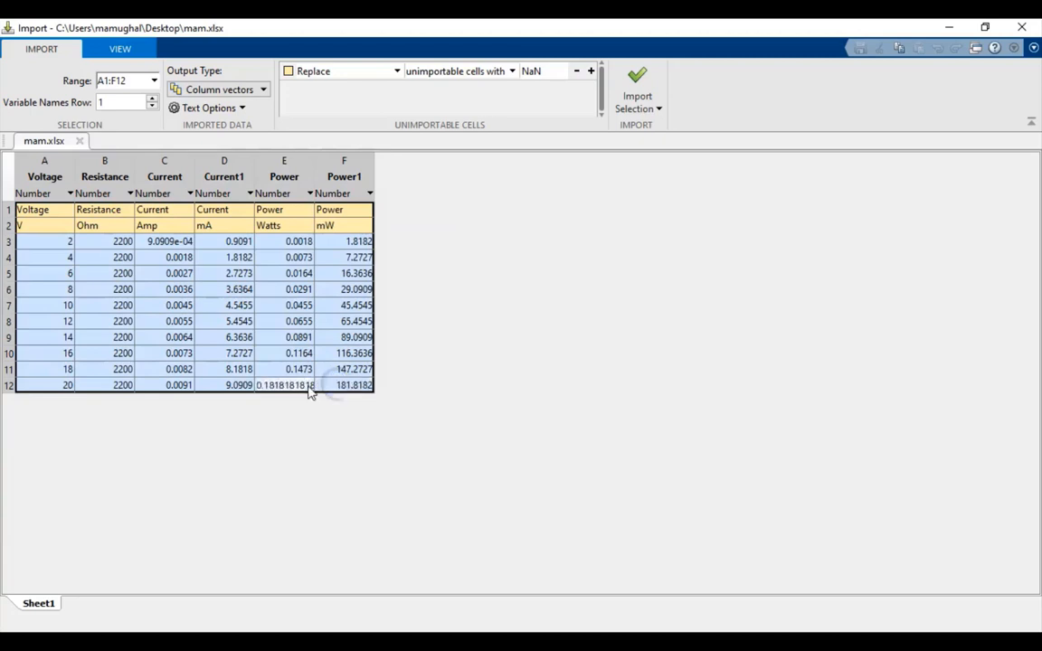
left_click(624, 91)
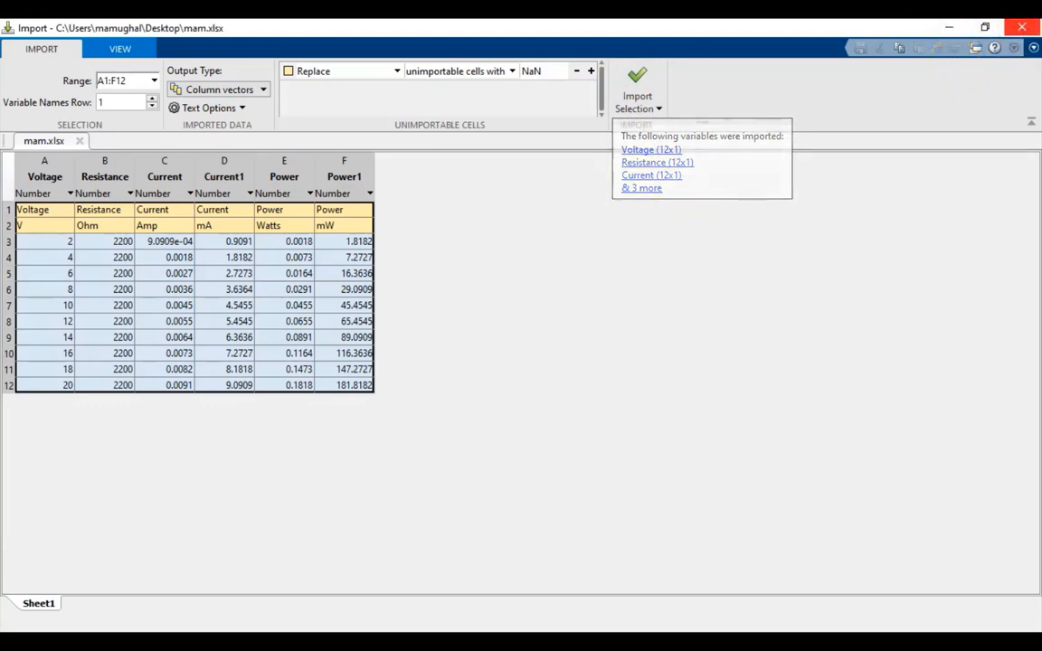
left_click(952, 26)
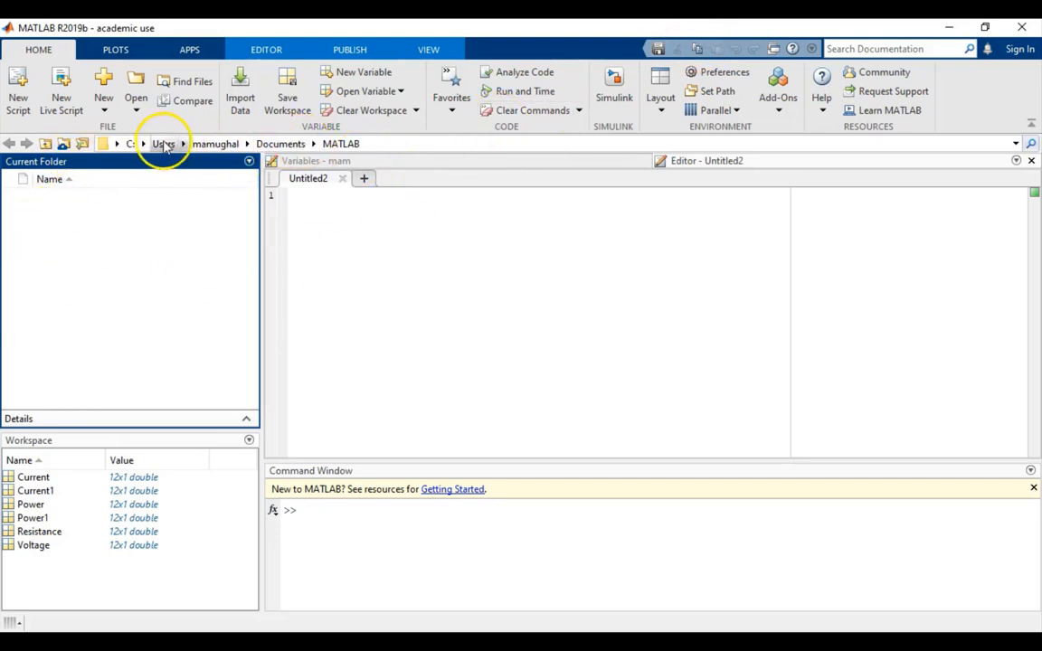
Step: Examine the current folder path, the available new file types, the empty script editor and the Command Window
left_click(386, 147)
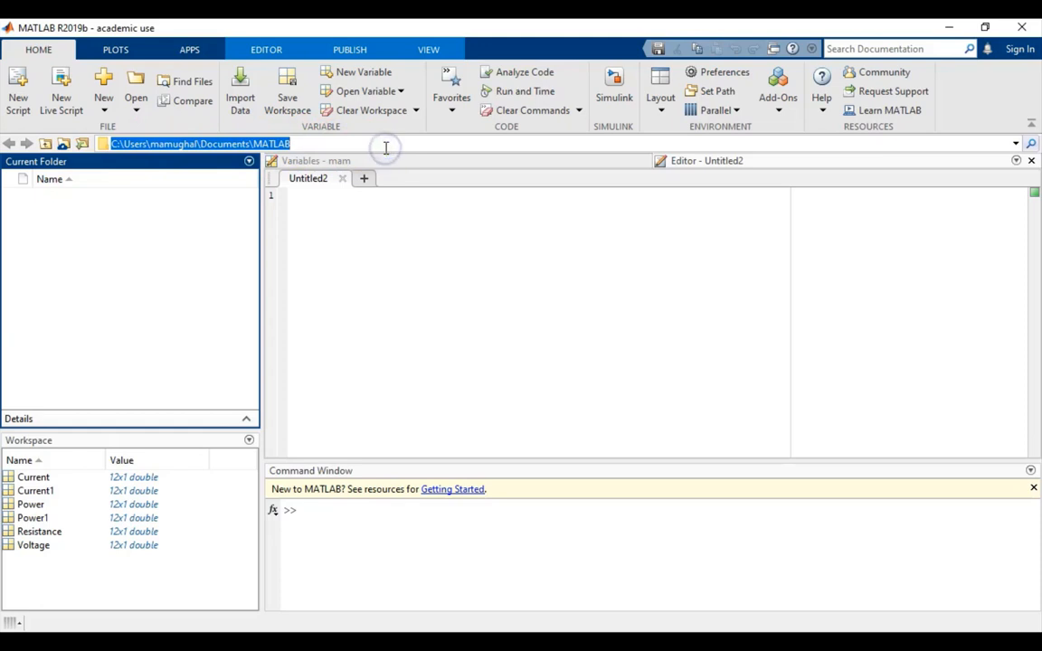
left_click(383, 146)
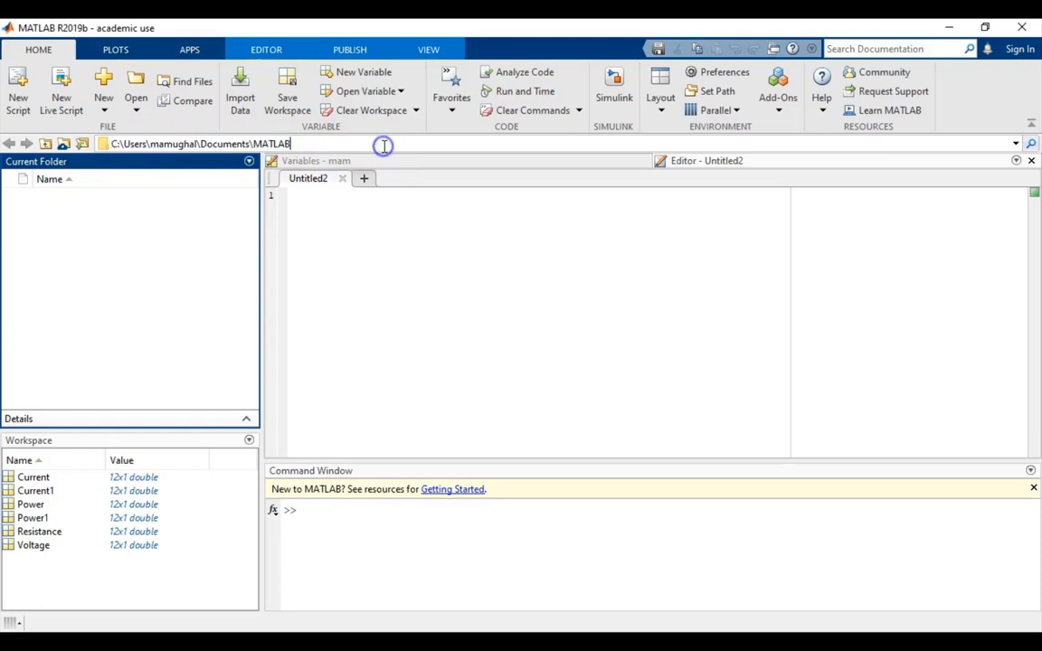
left_click(292, 147)
left_click_drag(302, 144, 105, 143)
left_click(420, 237)
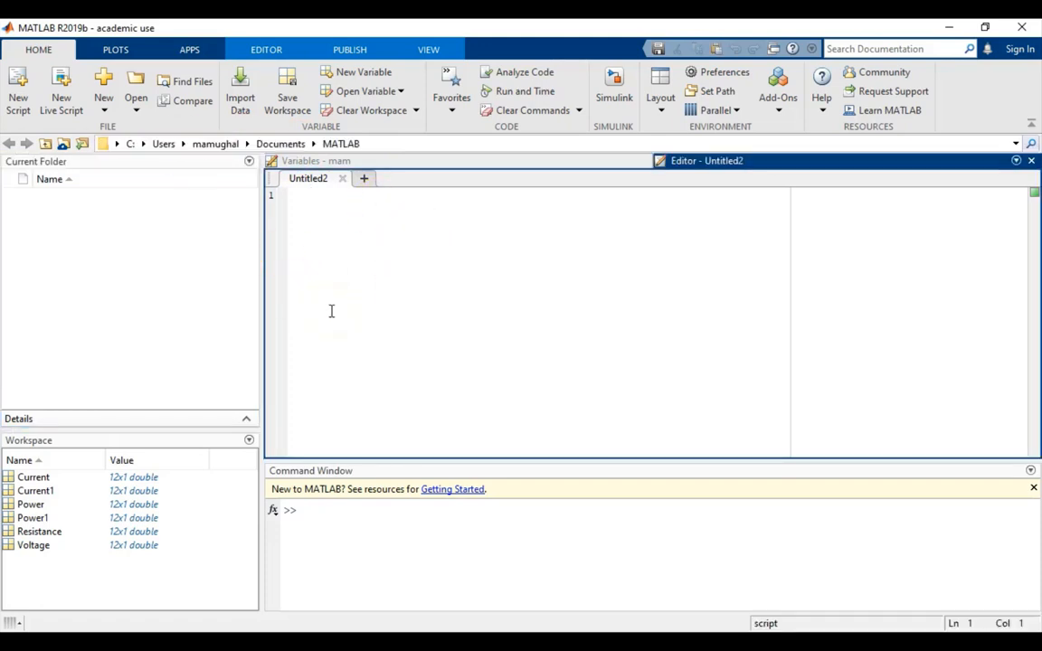
left_click(105, 110)
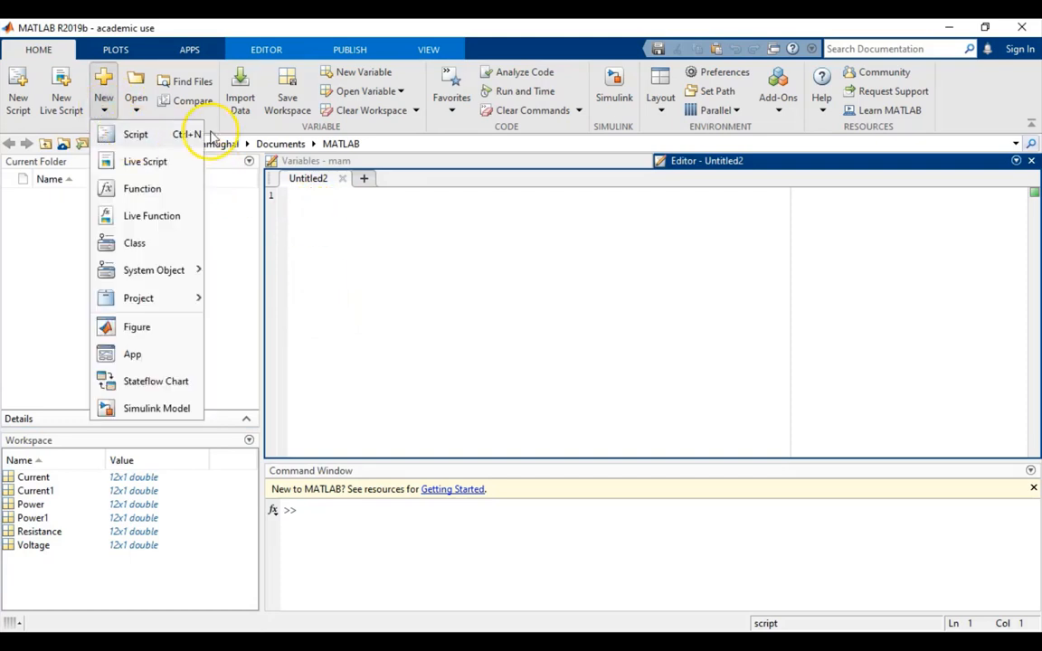
left_click(366, 241)
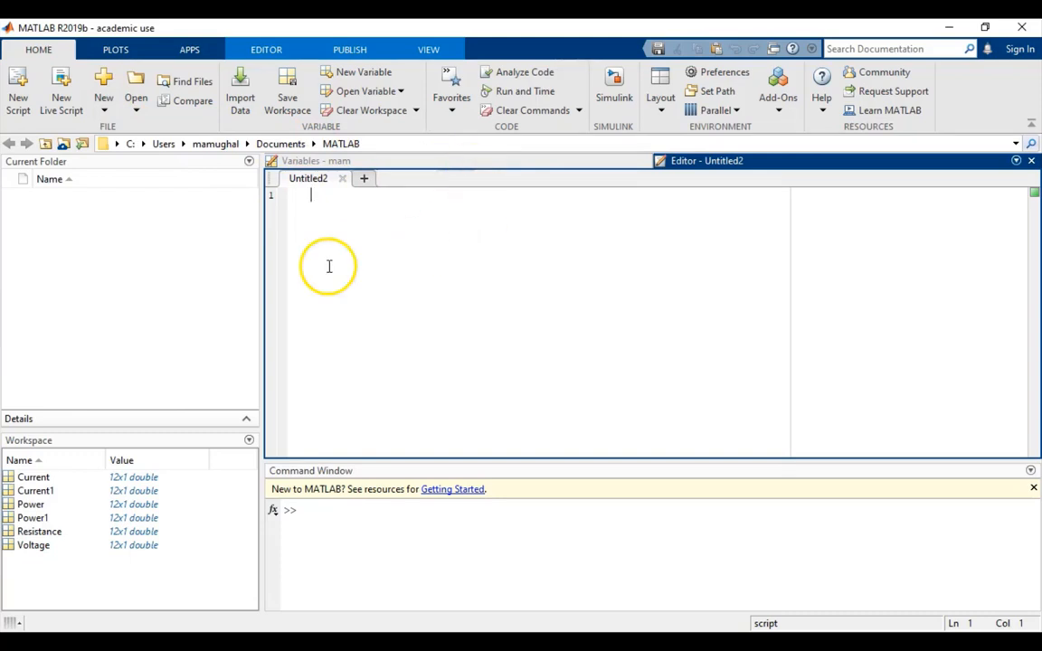
left_click(359, 515)
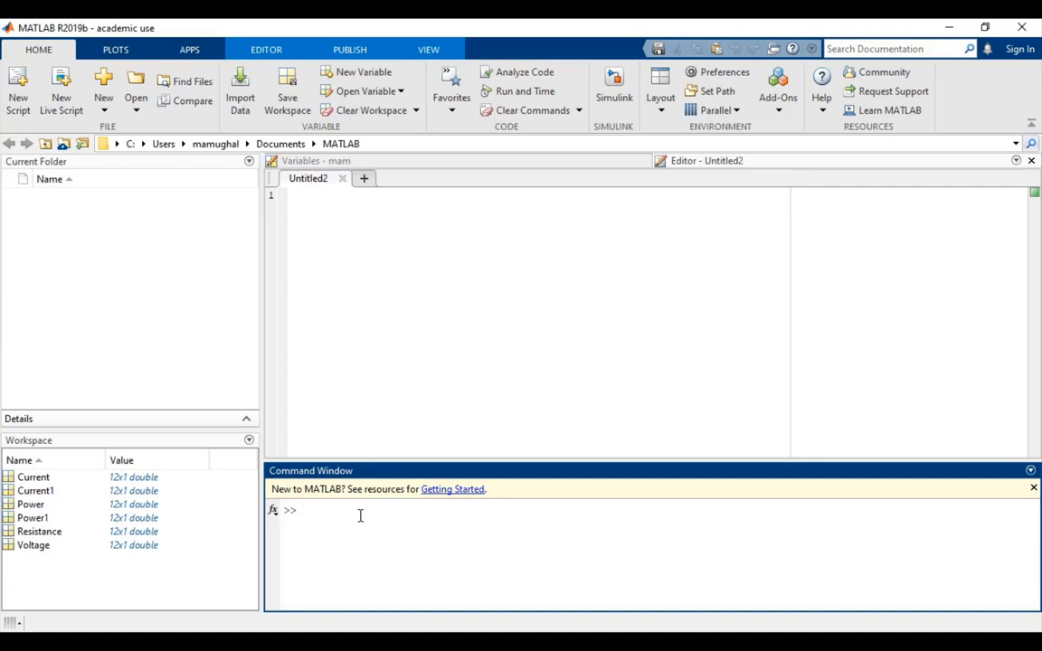
Step: In the Command Window, define a=2; and b=a+1, and evaluate a+b
type("a=2;")
key("Return")
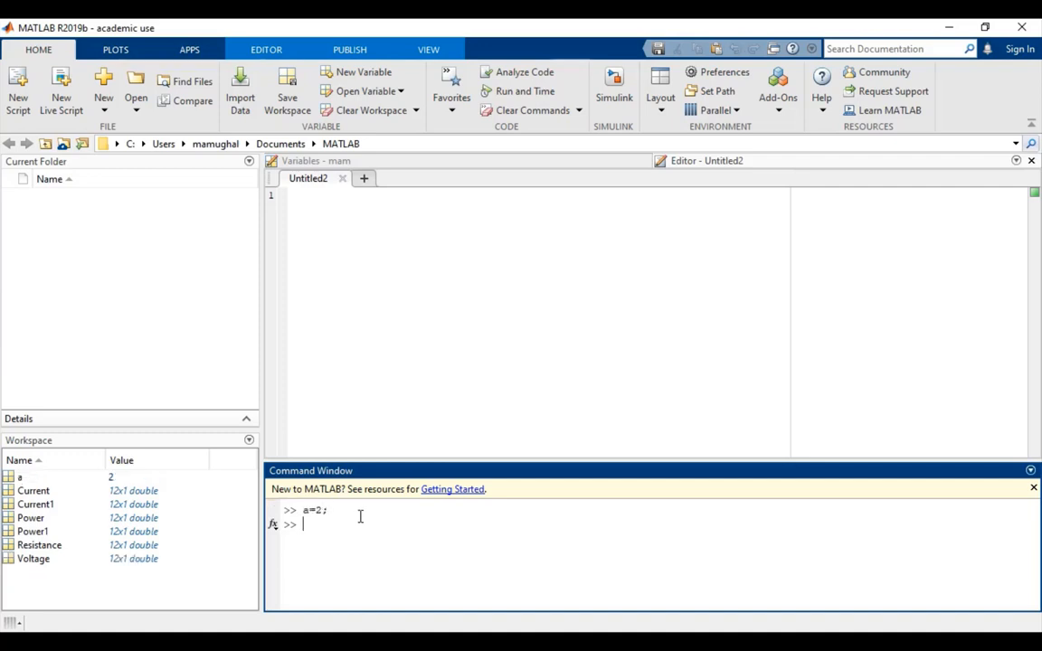
type("b=a+1")
key("Return")
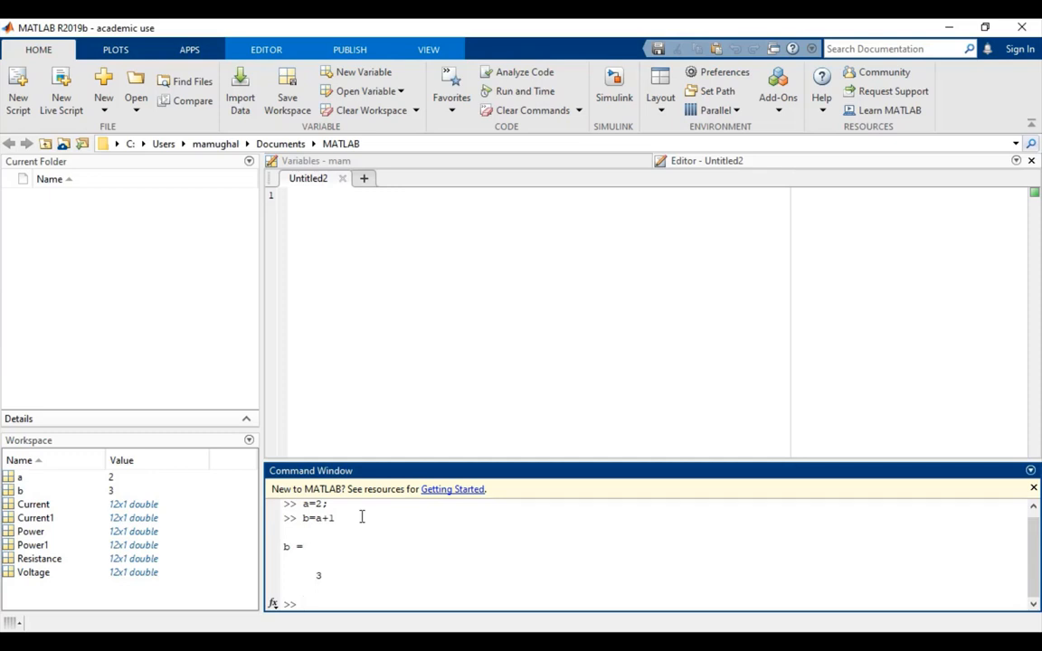
type("a+b")
key("Return")
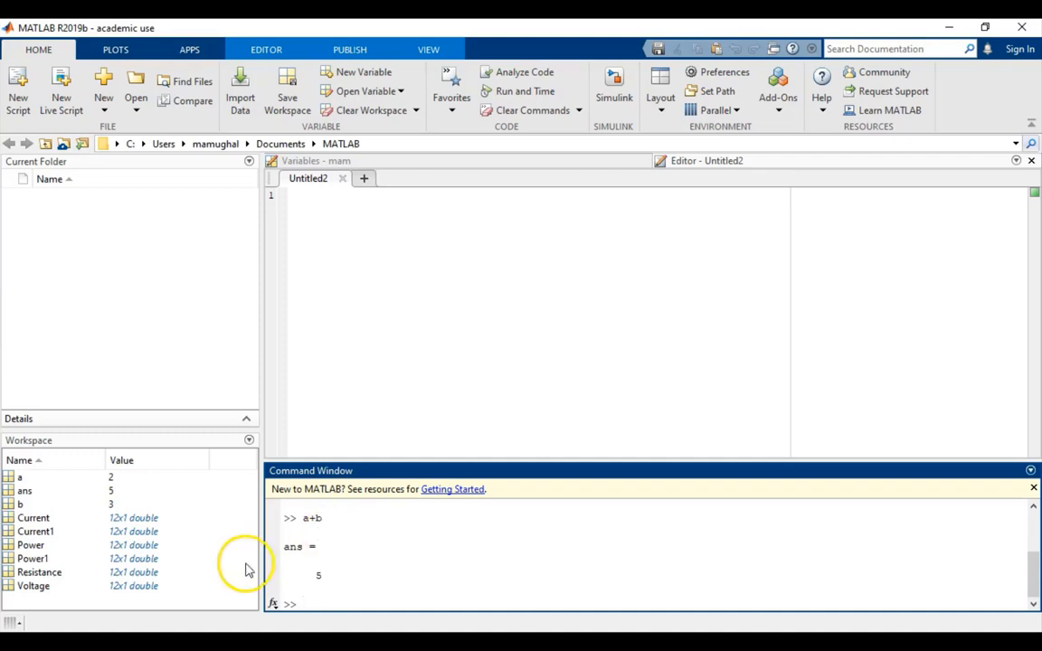
Step: Examine the ans output in the Command Window and the entries for a, ans and b in the workspace
left_click_drag(285, 545, 303, 547)
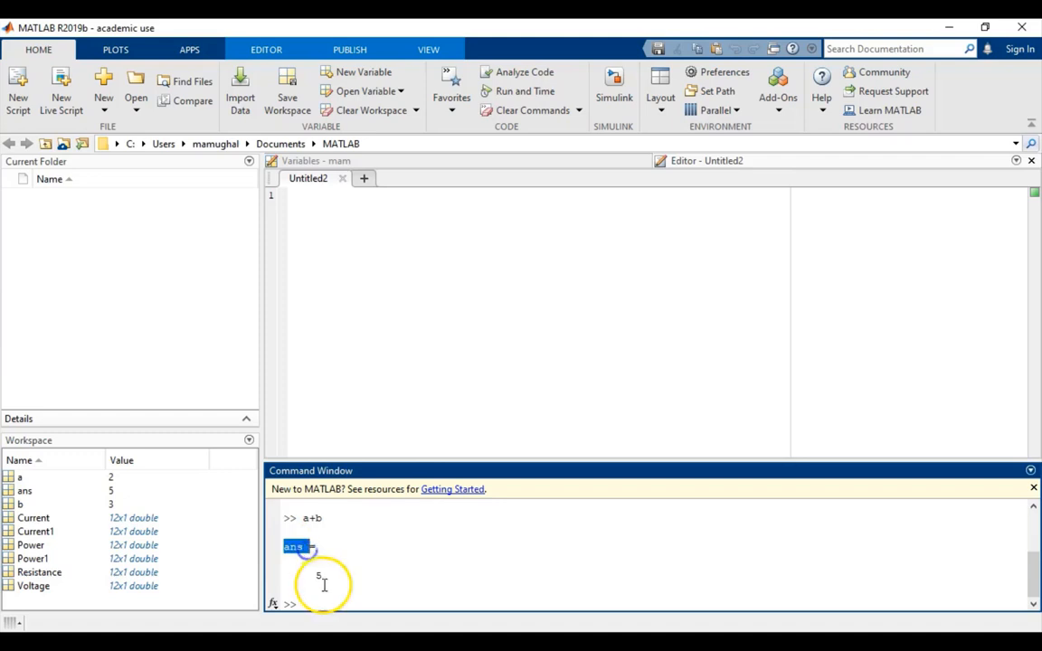
left_click(21, 506)
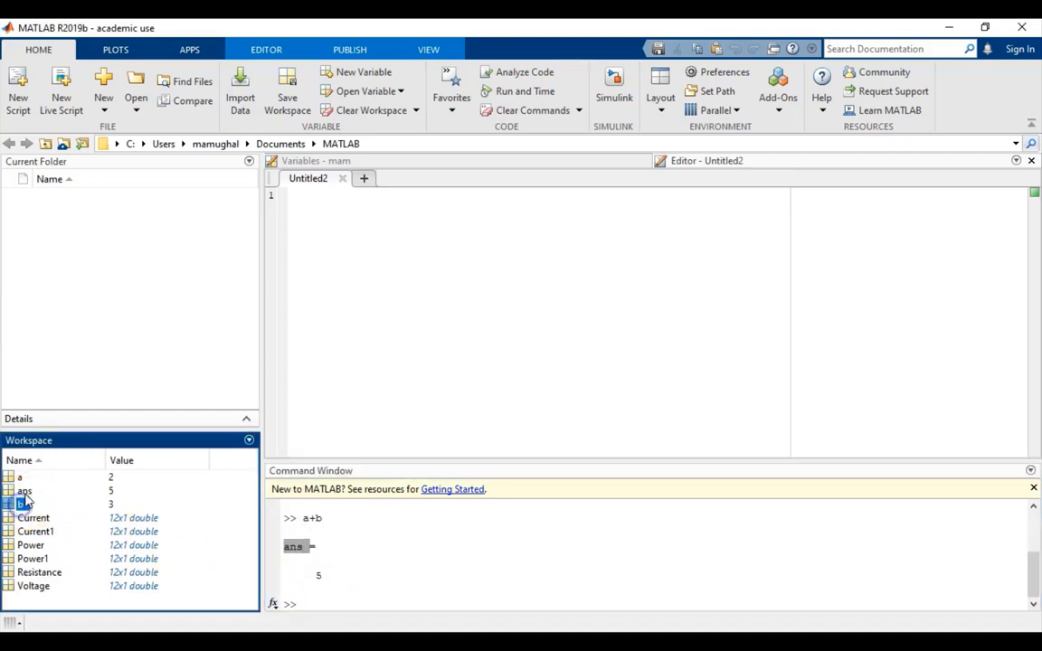
left_click(24, 493)
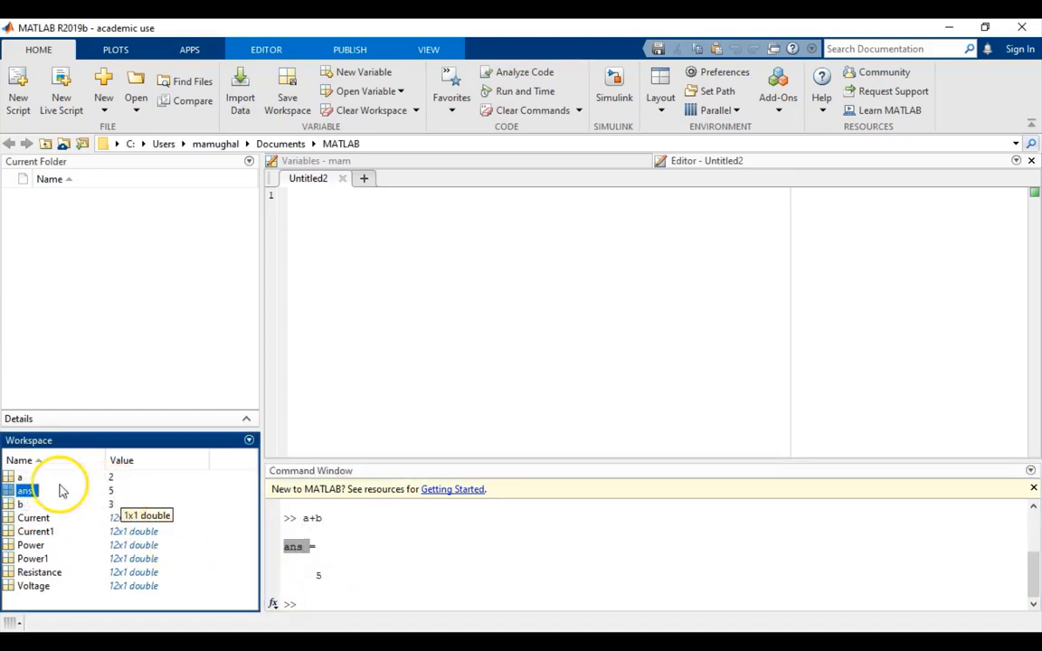
left_click(22, 478)
double_click(111, 478)
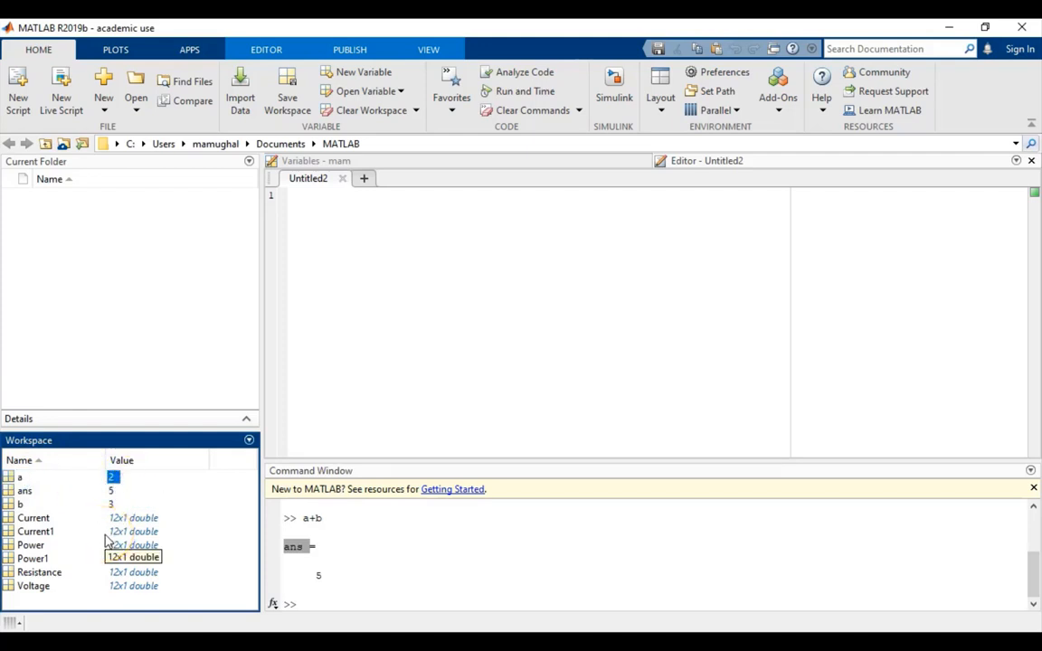
Step: Write the line plot(Voltage,Current1); in the empty script
left_click(335, 211)
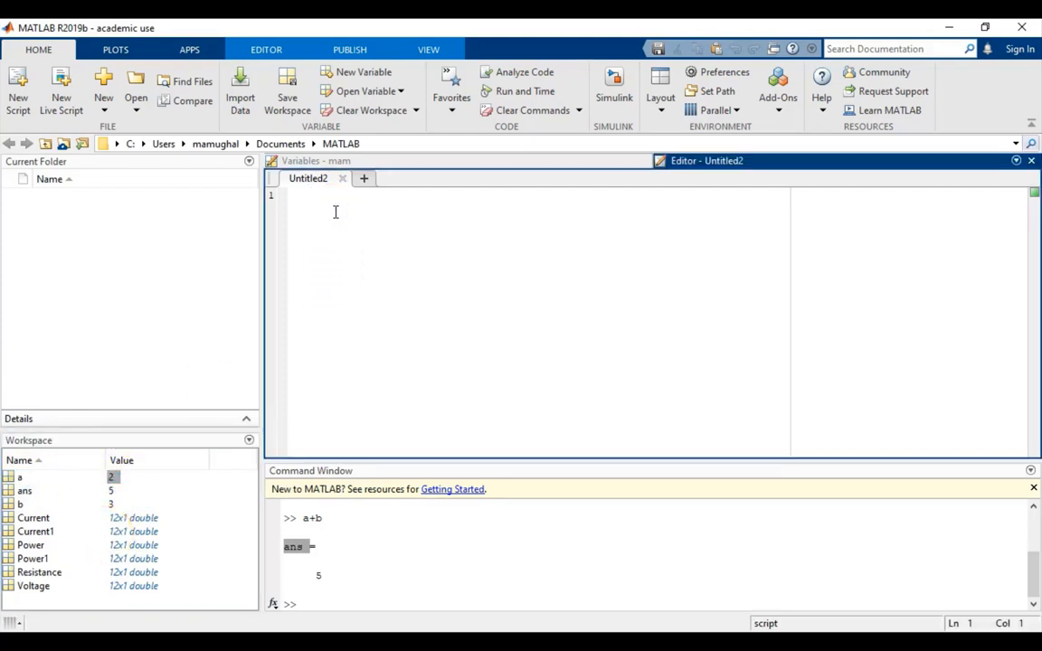
type("plo")
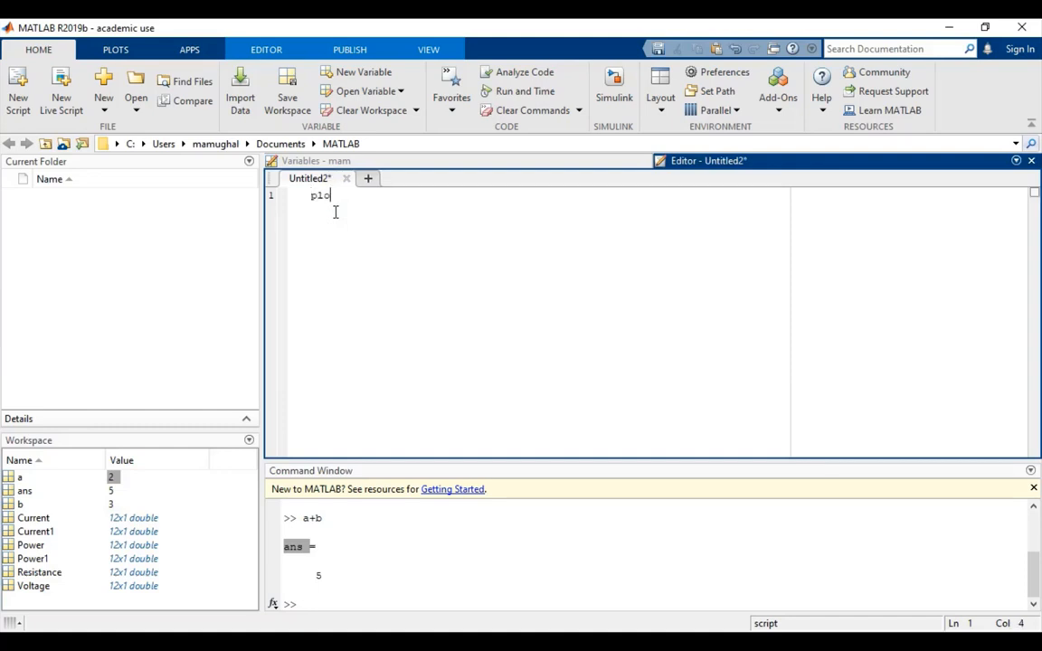
type("t(")
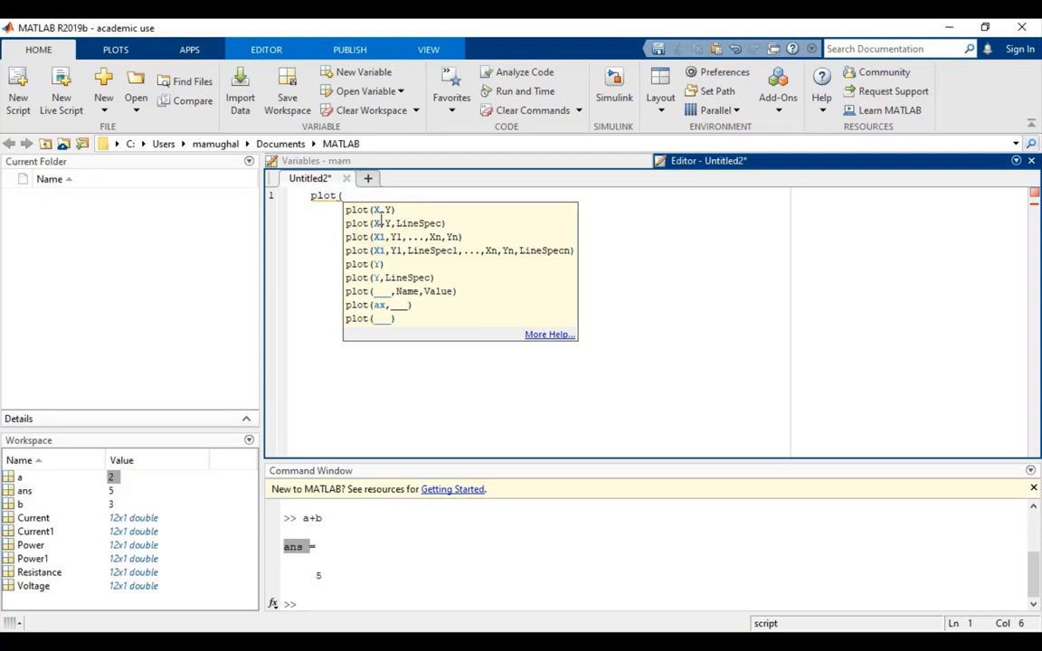
type("Y")
type("oltage")
type(",")
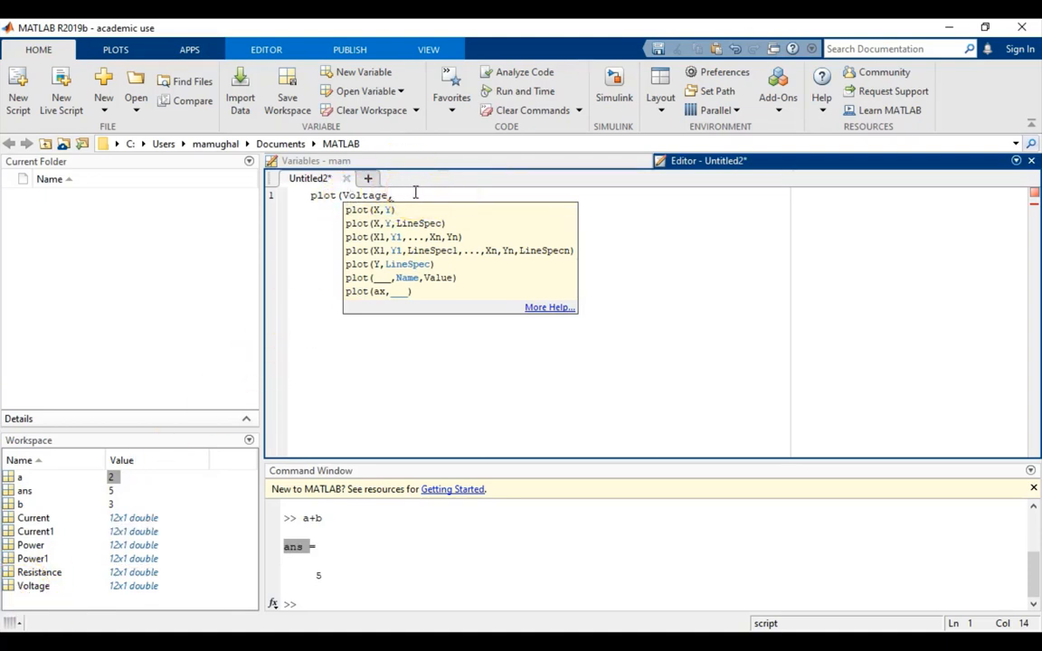
left_click(415, 193)
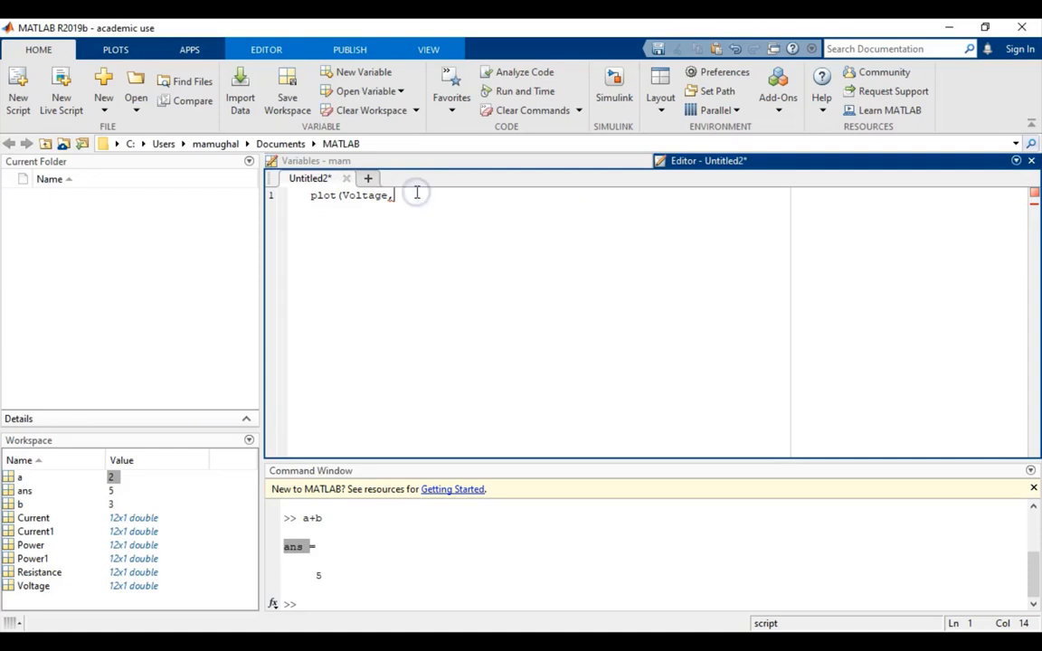
type("Curre")
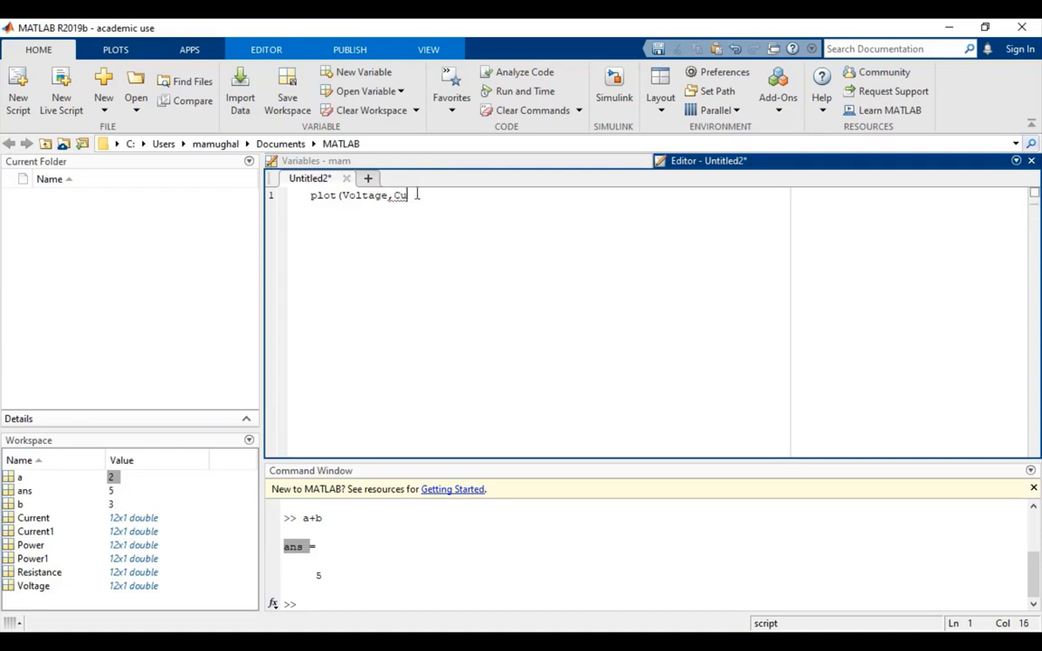
key("BackSpace")
key("BackSpace")
type("rent1);")
key("Return")
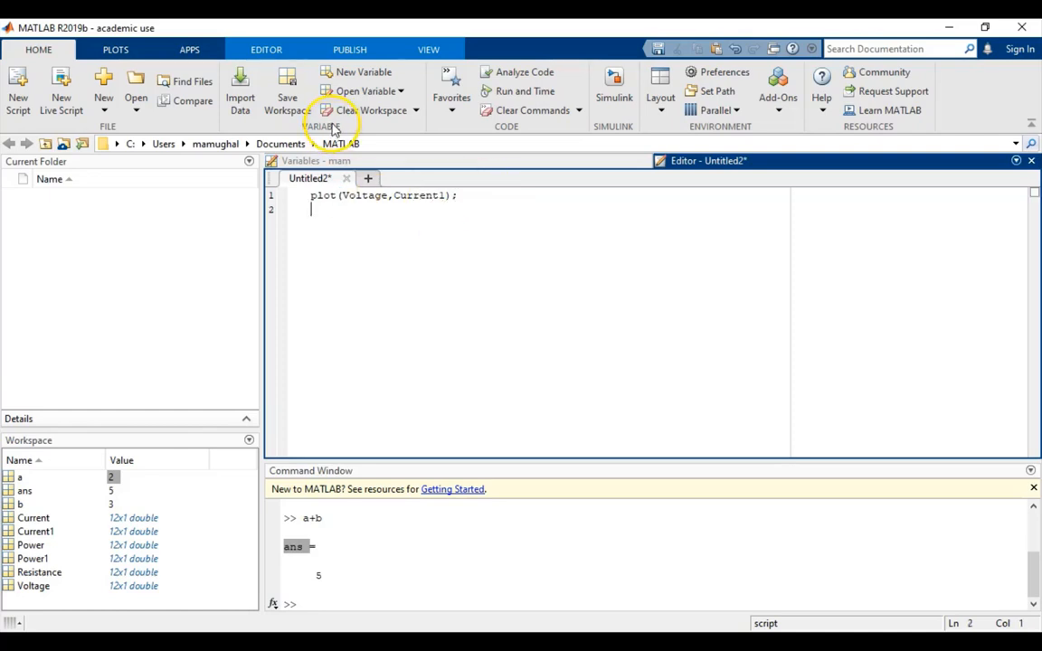
Step: Run the script, saving it as example_lab1 in the MATLAB documents folder, and move the figure window clear of the Run controls
left_click(264, 48)
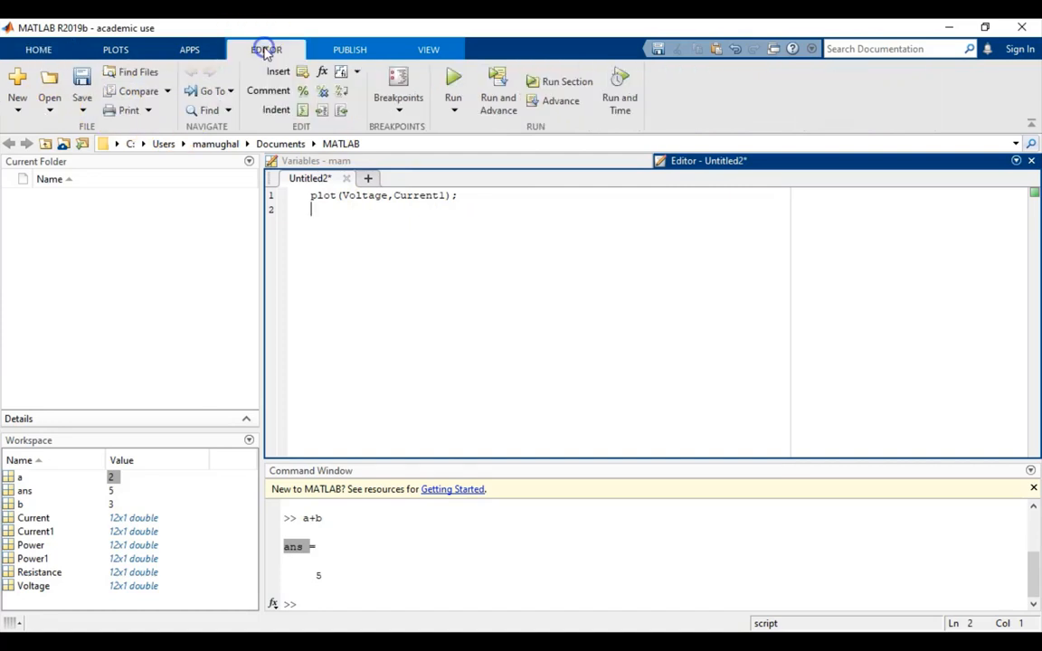
left_click(458, 81)
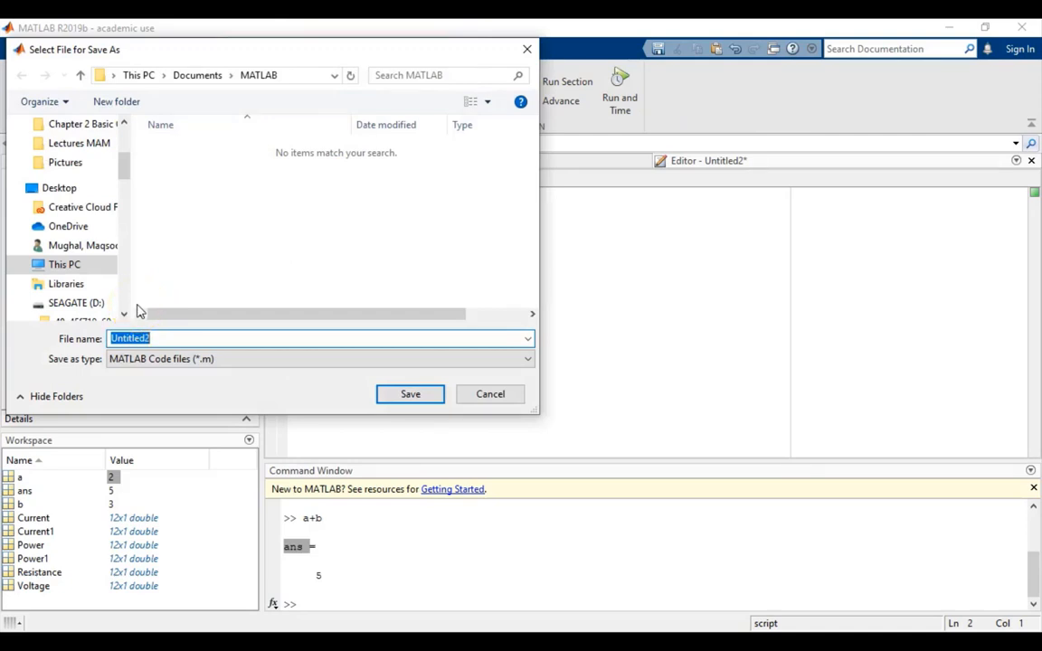
type("exam")
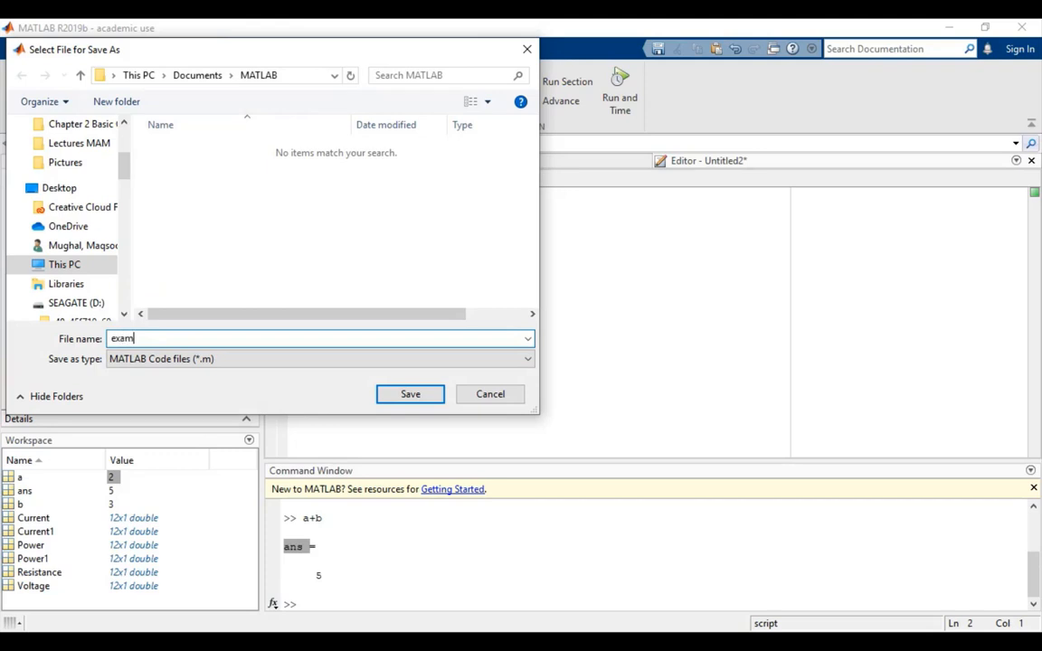
type("ple_lab1")
left_click(407, 394)
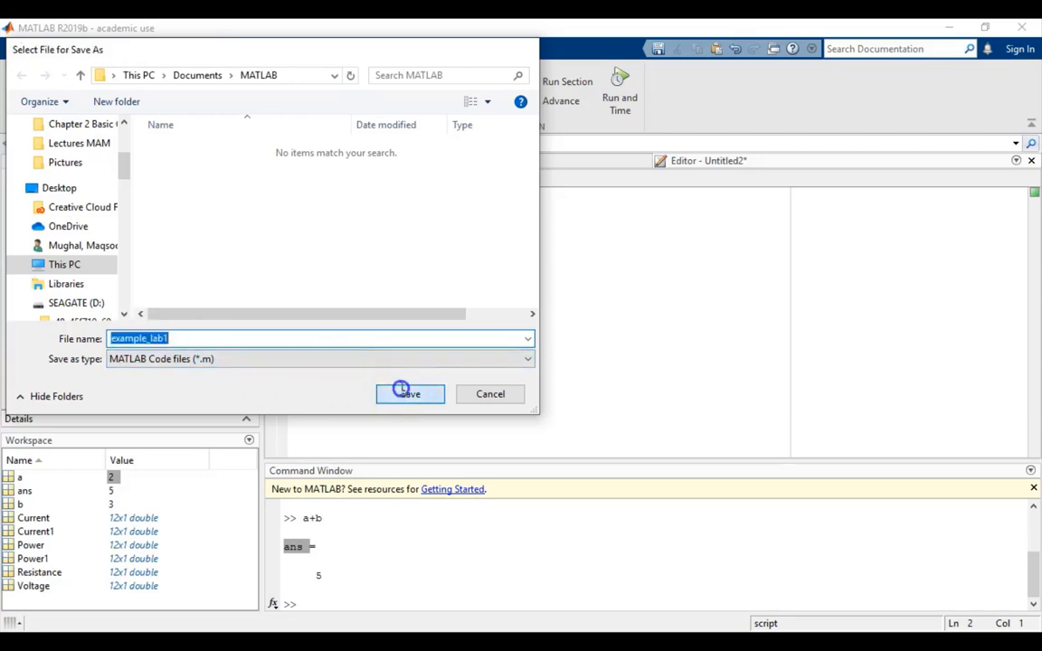
key("F5")
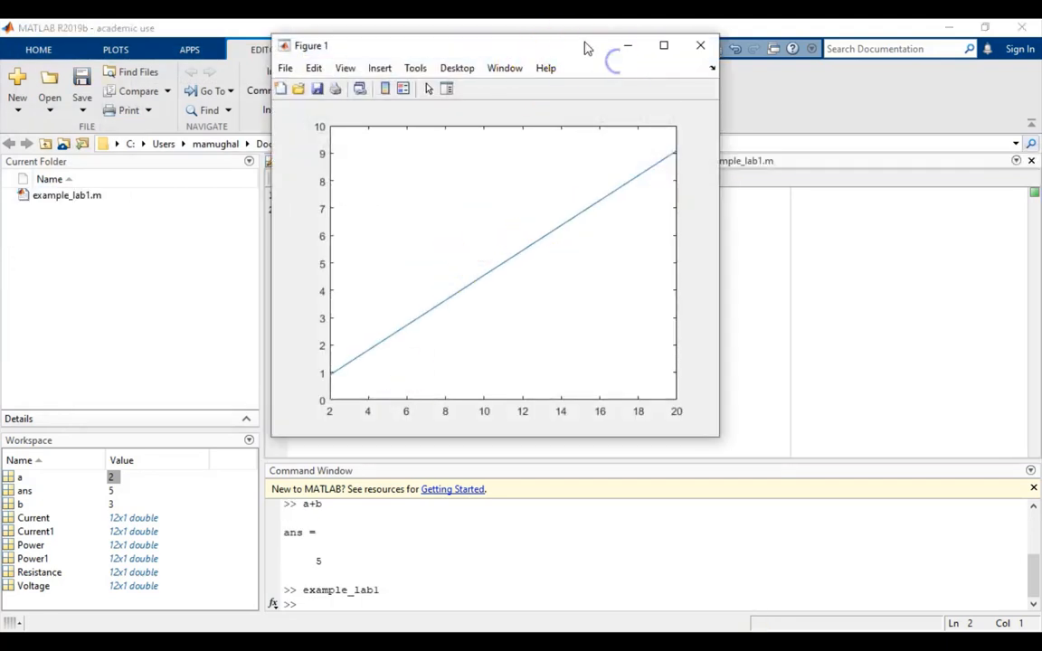
left_click_drag(588, 45, 660, 96)
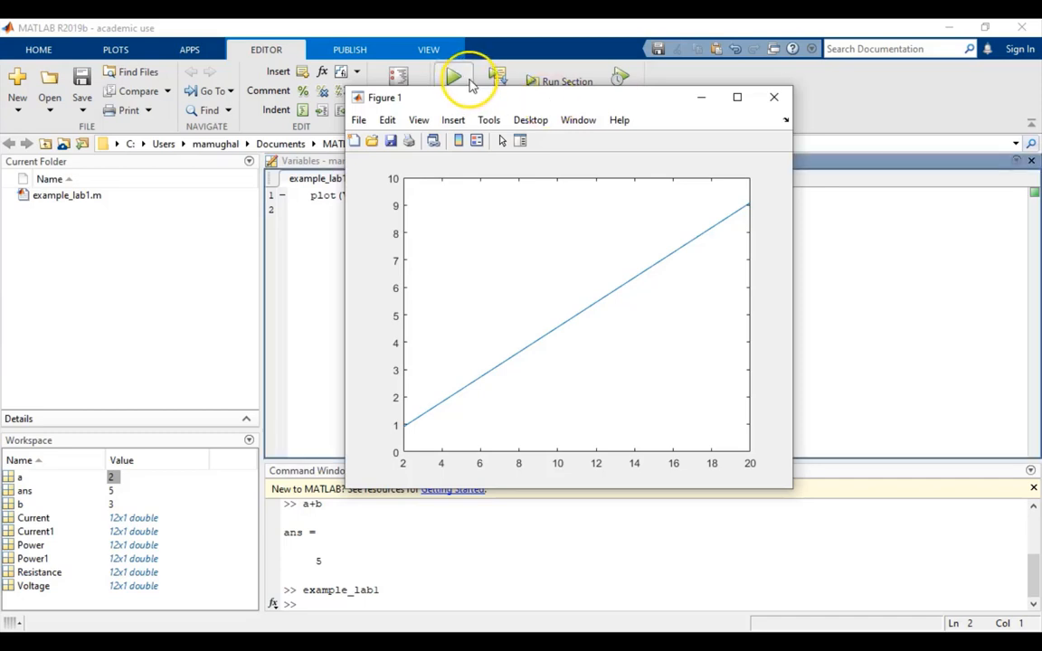
Step: Inspect the figure's properties and its object hierarchy in the Property Inspector, and close the inspector
left_click(387, 119)
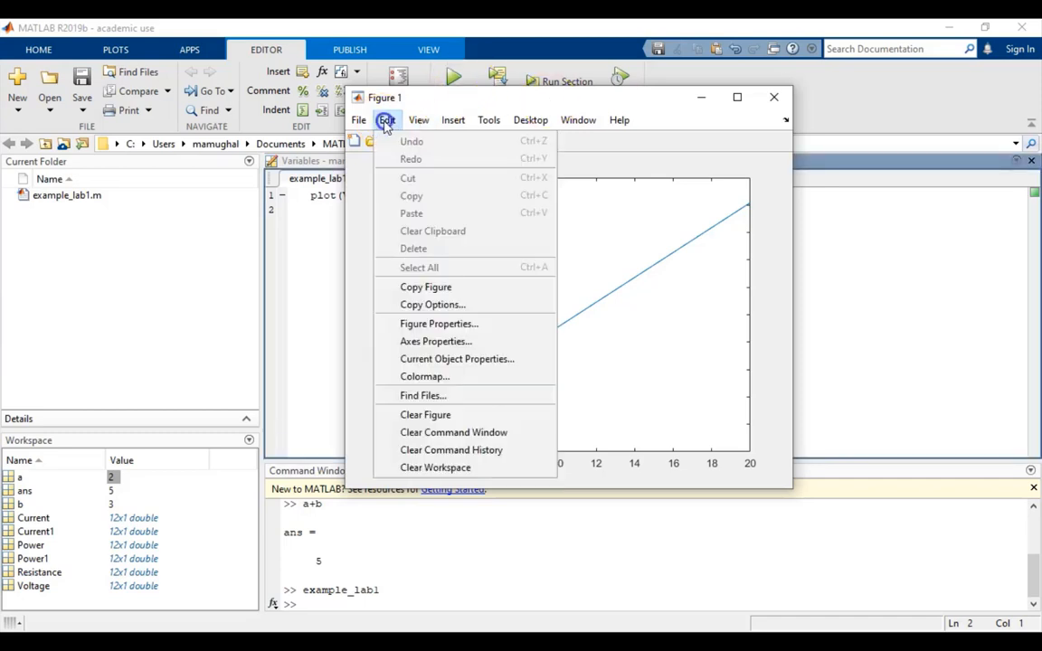
left_click(438, 323)
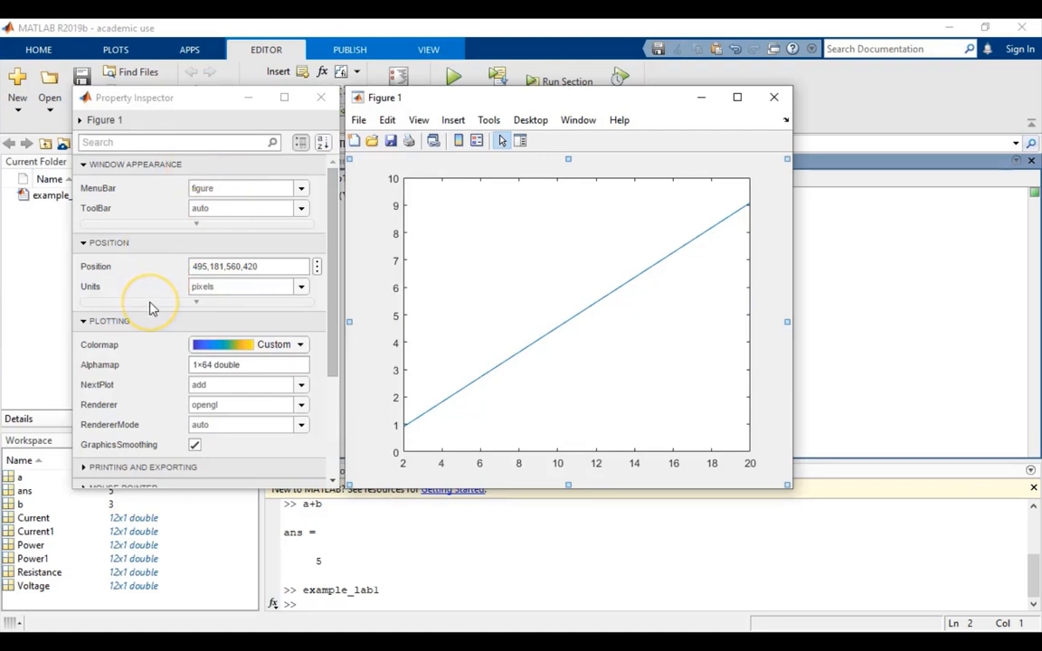
scroll(151, 309, "down", 3)
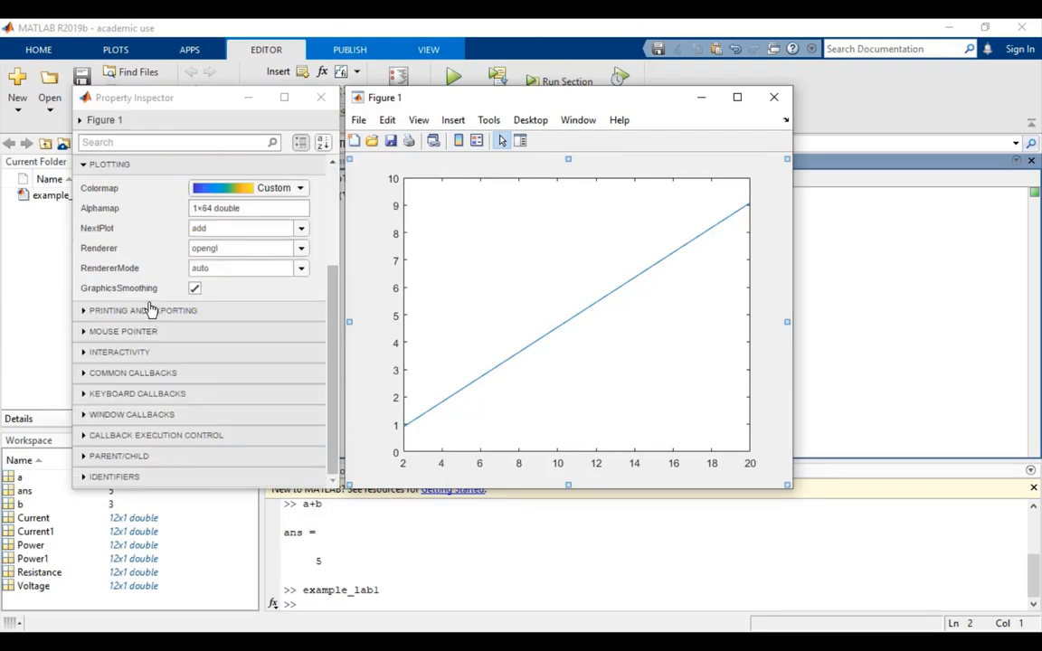
scroll(151, 309, "up", 3)
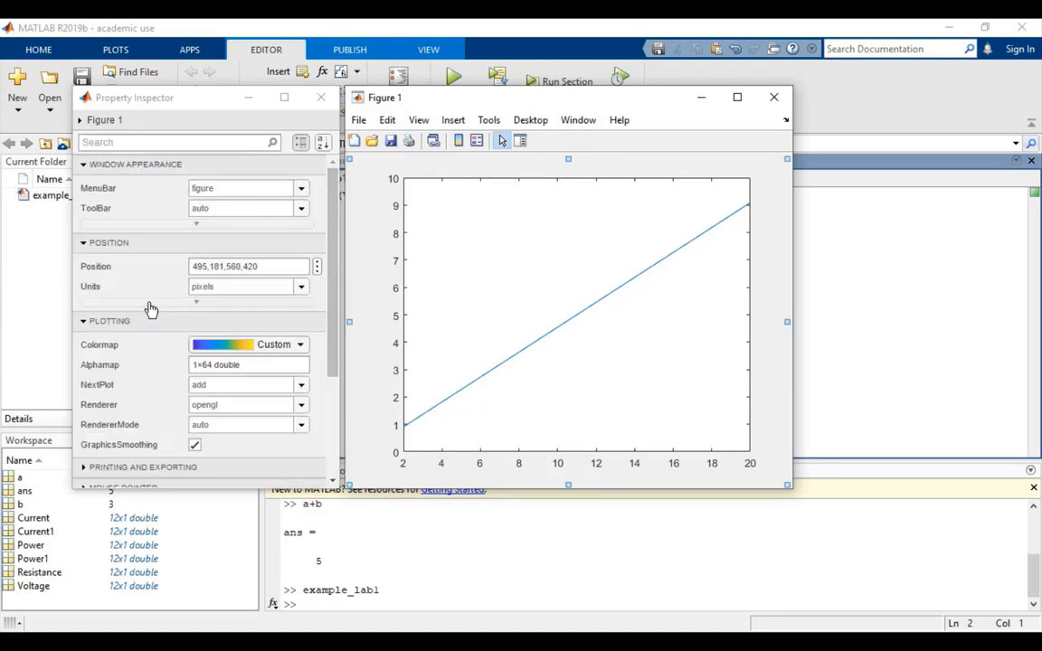
left_click(79, 120)
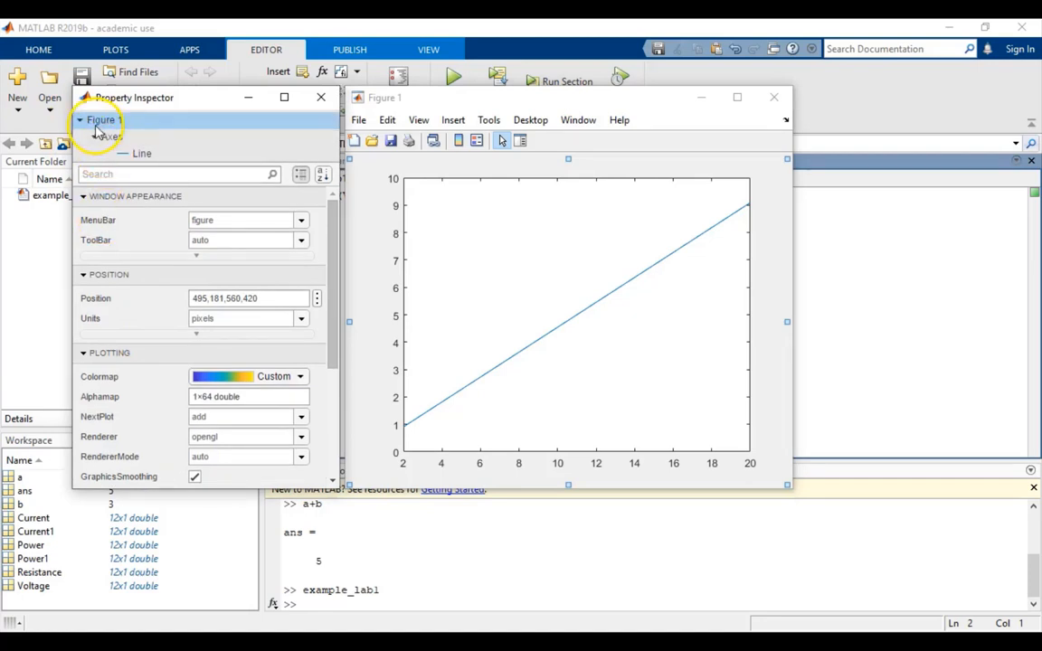
left_click(94, 136)
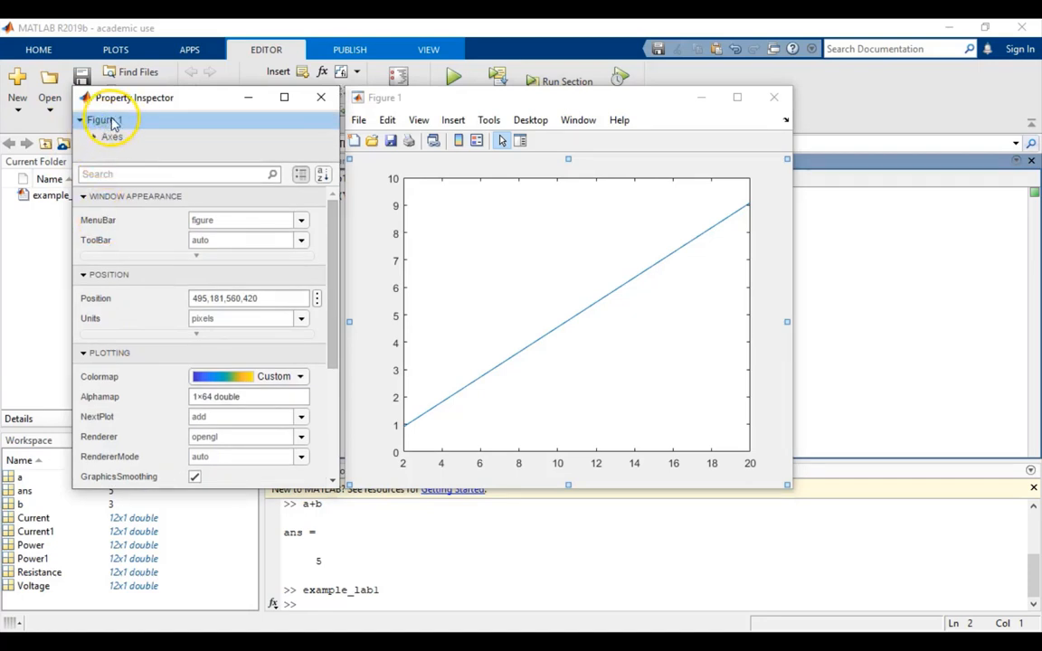
left_click(79, 120)
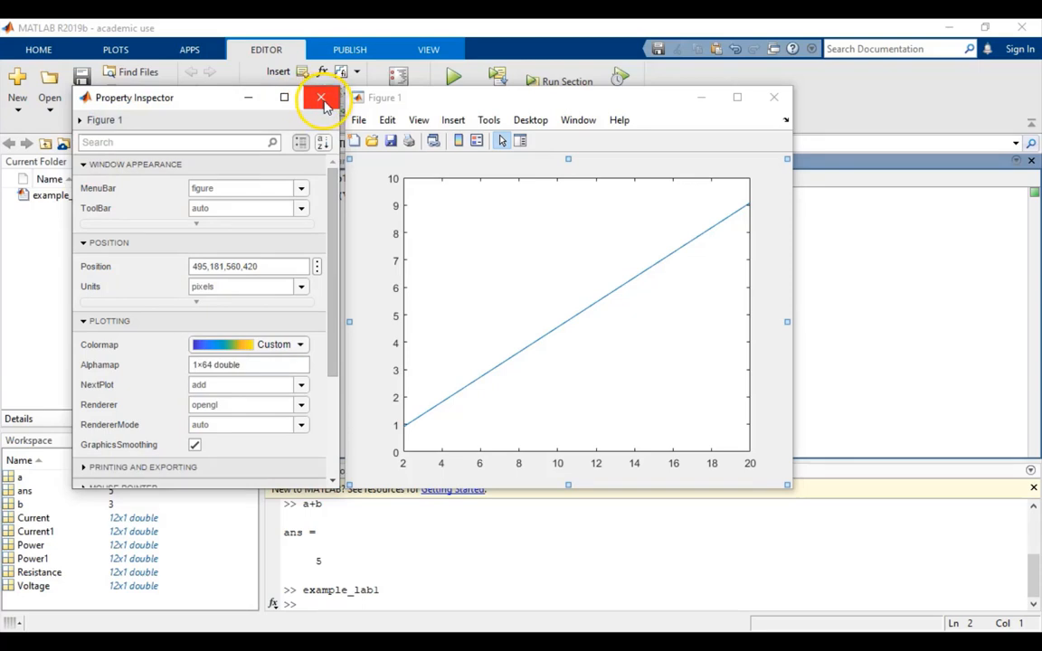
left_click(322, 98)
Step: Open the axes properties, set the plot title to "Voltage vs. Current", and return to the axes properties
left_click(387, 120)
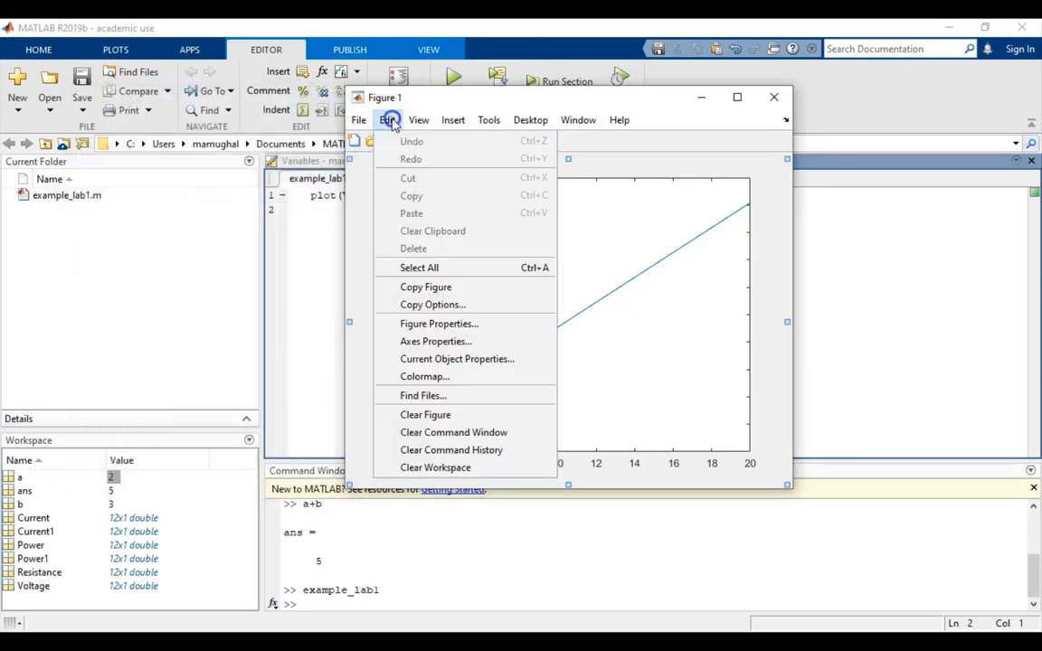
left_click(421, 340)
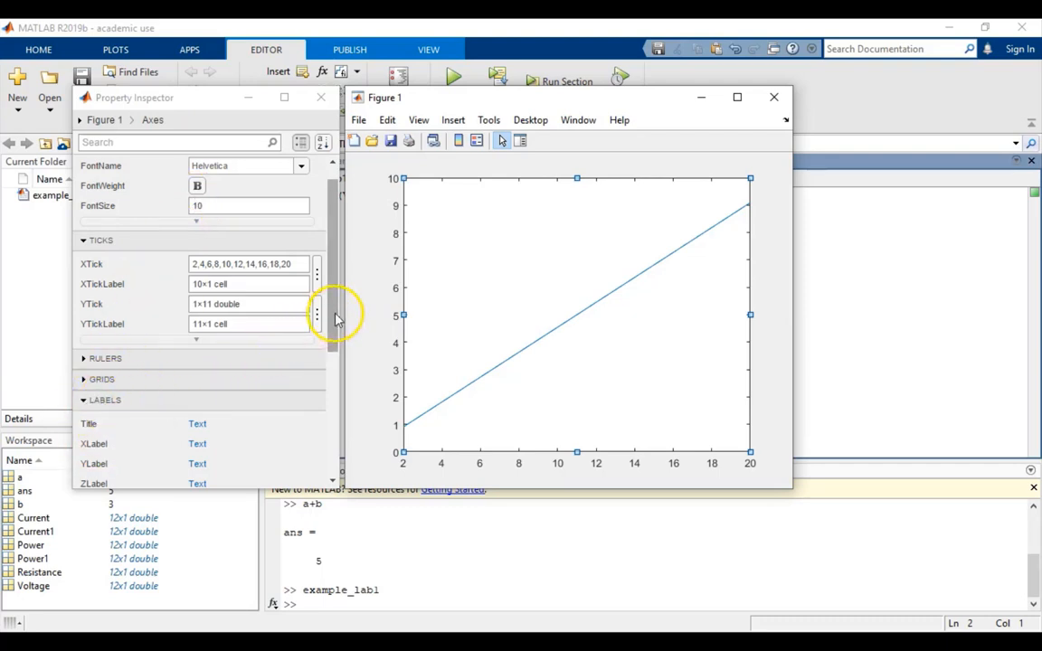
left_click_drag(335, 318, 333, 360)
left_click(199, 337)
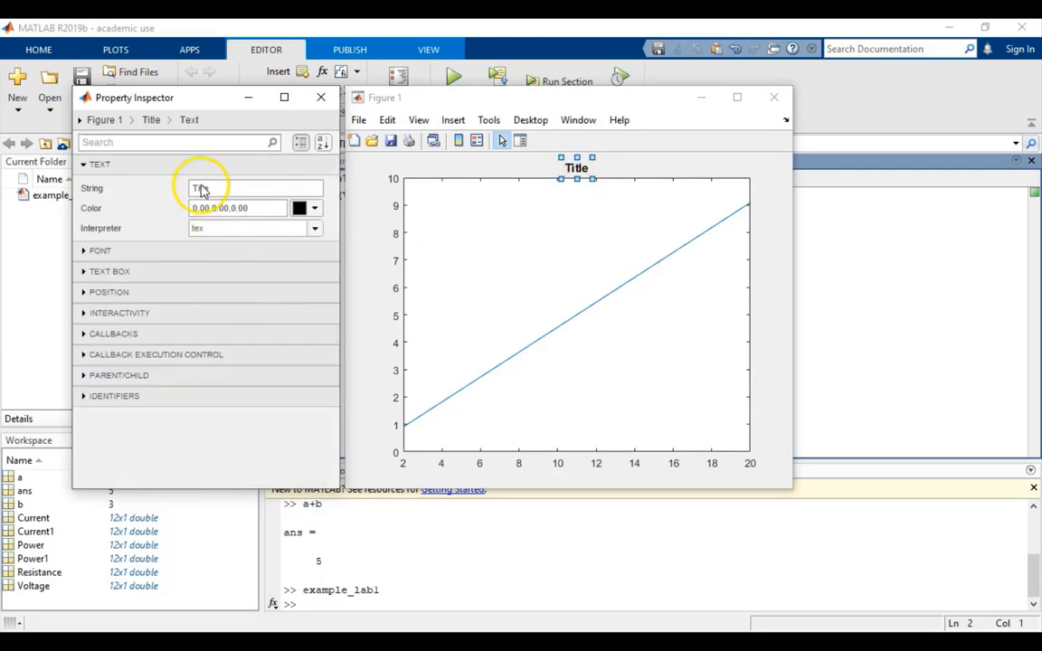
left_click(201, 190)
left_click_drag(221, 195, 196, 184)
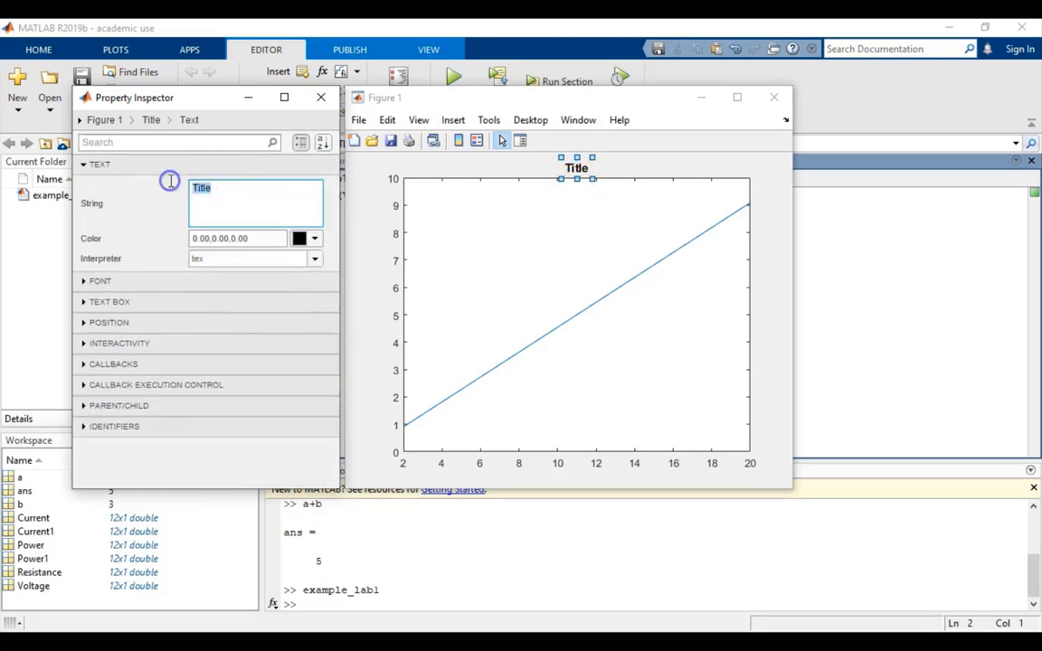
type("Voltage ")
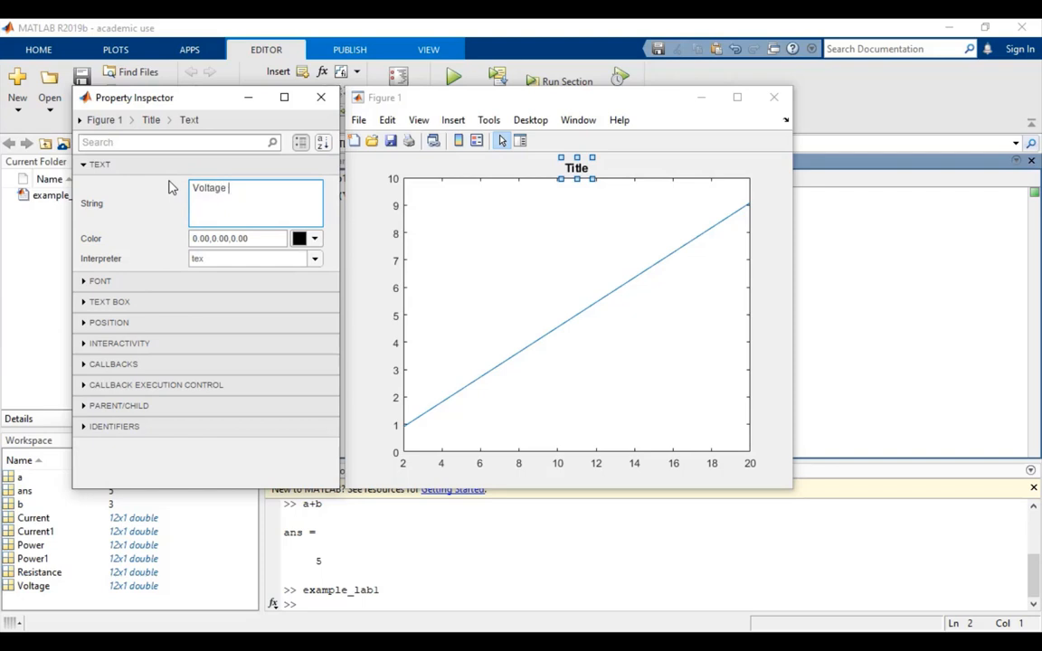
type("vs. Current")
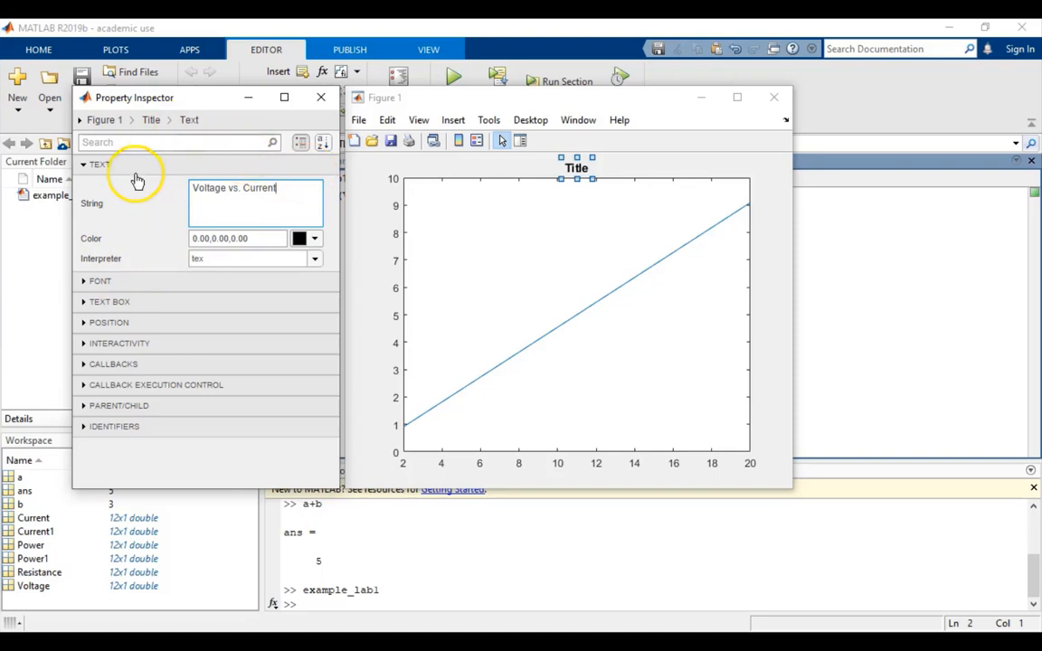
left_click(144, 199)
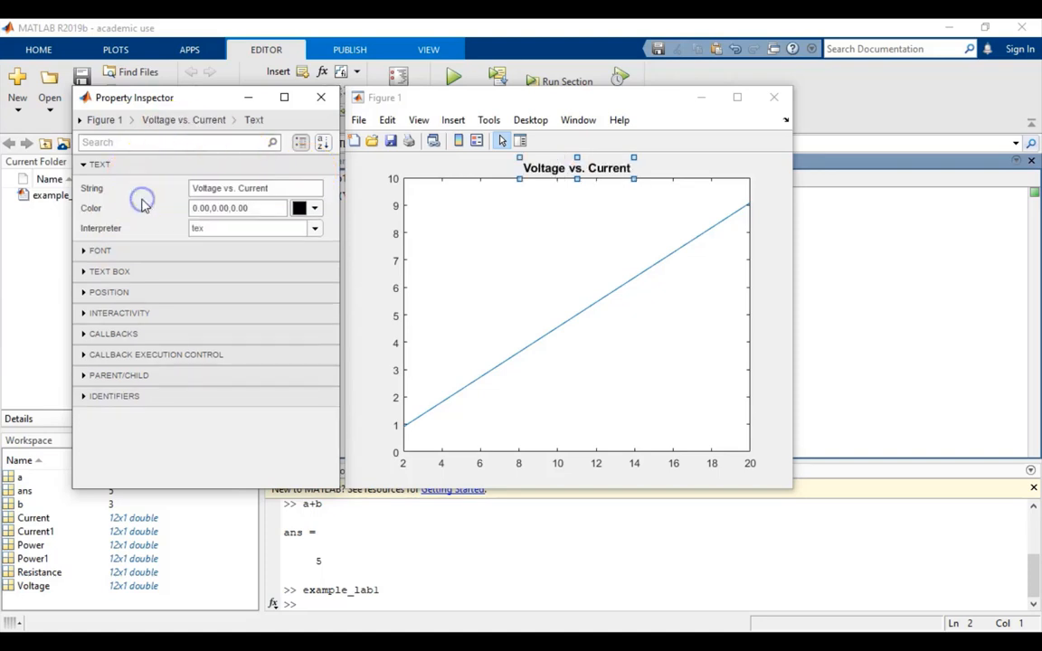
left_click(158, 125)
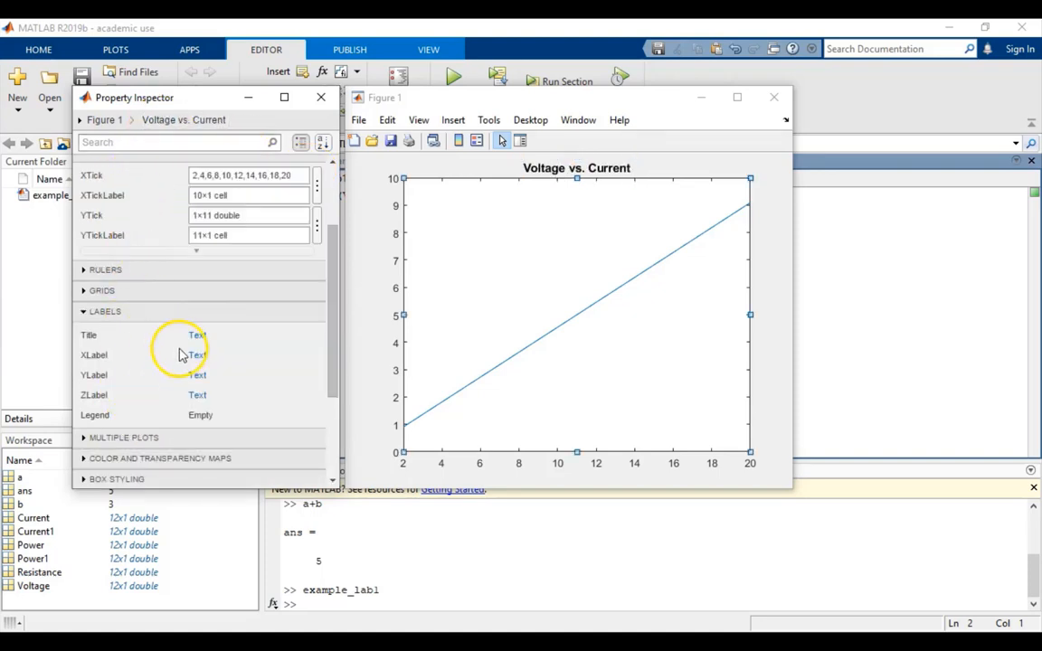
Step: Set the plot's x-axis label to "Voltage (V)"
left_click(196, 355)
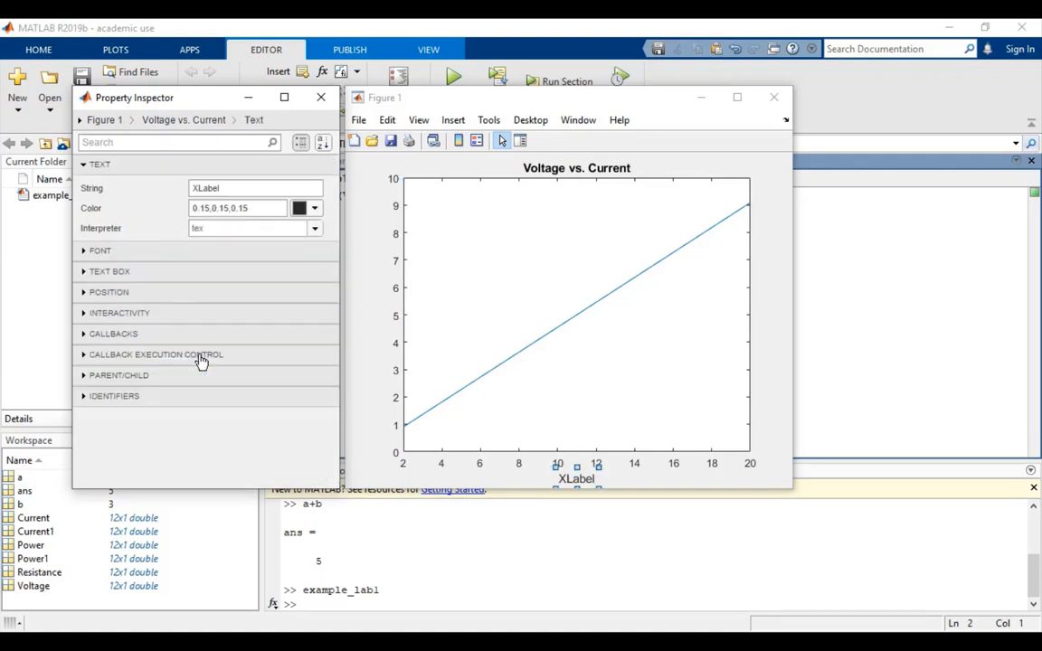
left_click(217, 188)
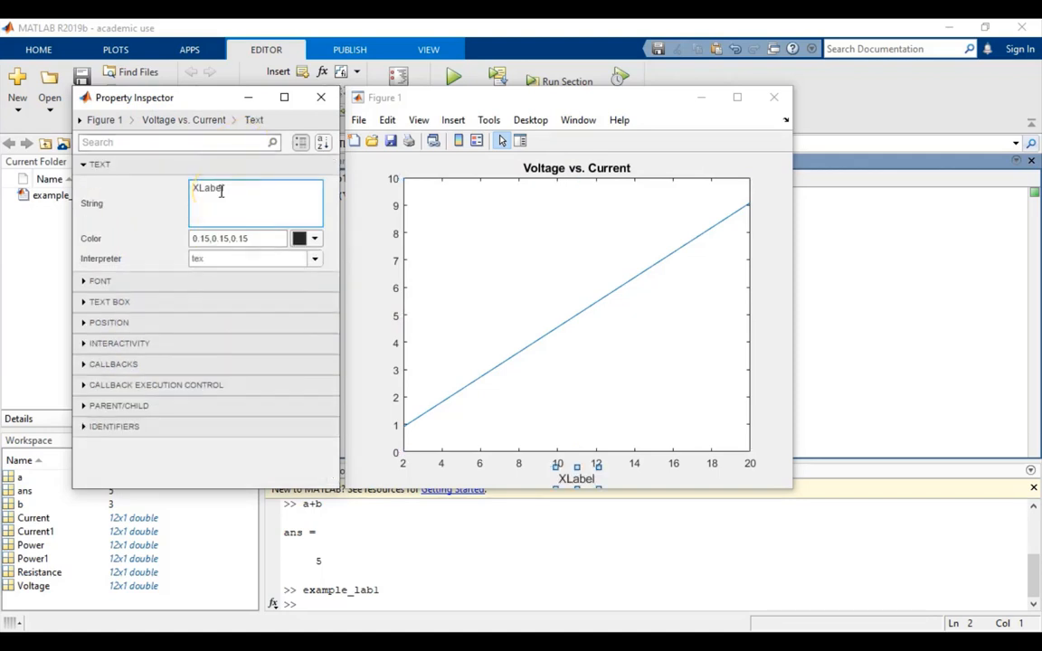
key("BackSpace")
key("BackSpace")
key("BackSpace")
key("BackSpace")
key("BackSpace")
key("BackSpace")
type("Voltage (V)")
left_click(139, 195)
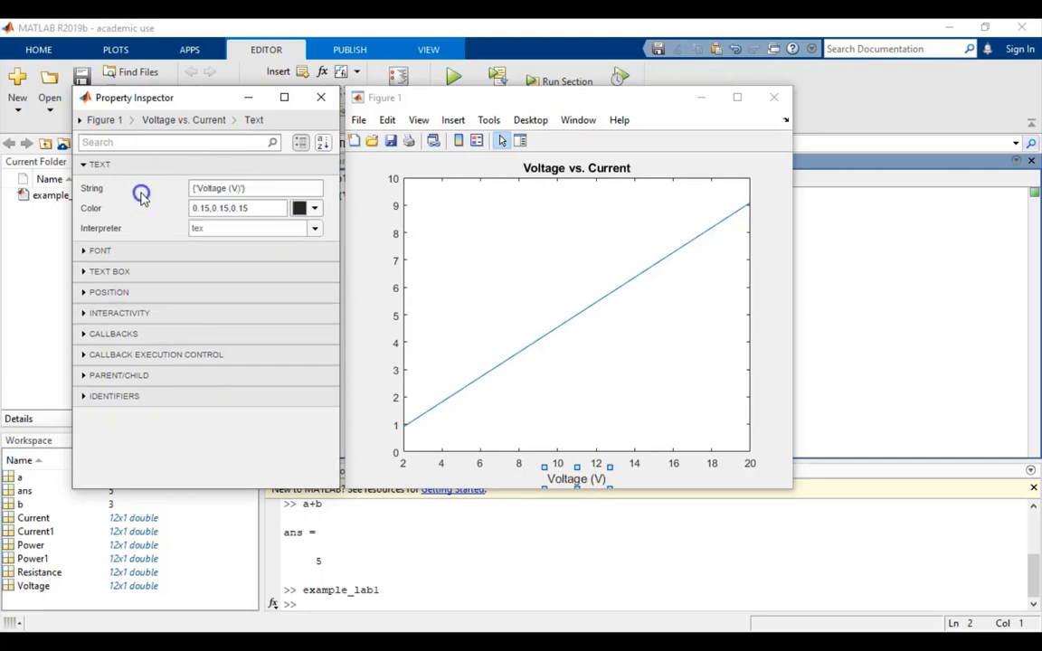
Step: Set the plot's y-axis label to "Current (mA)", close the Property Inspector and deselect the label
left_click(202, 121)
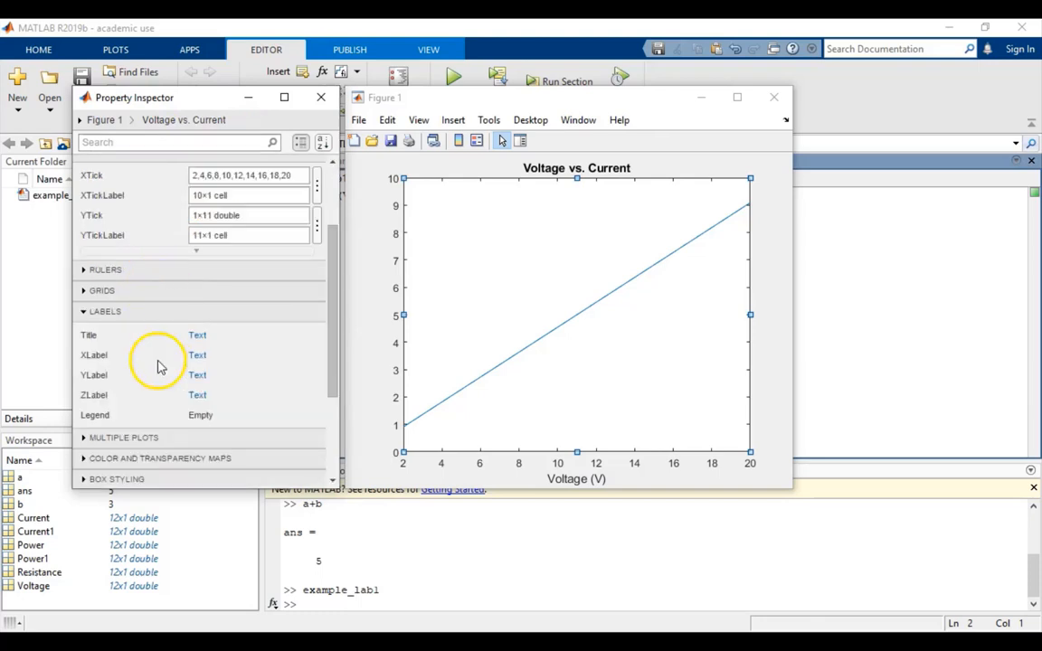
left_click(198, 376)
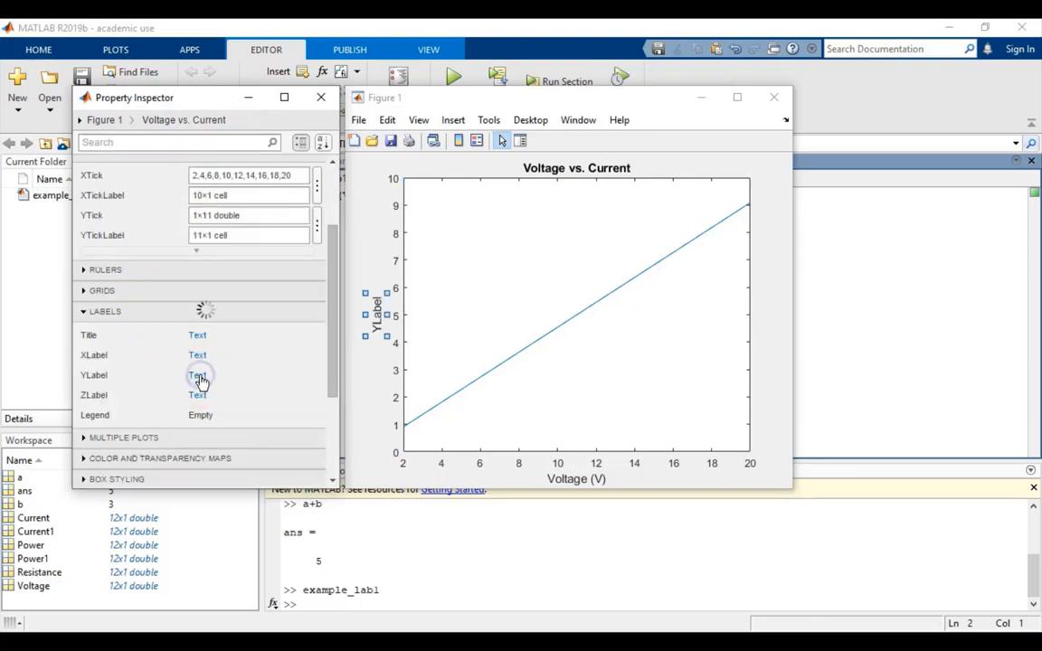
left_click(226, 188)
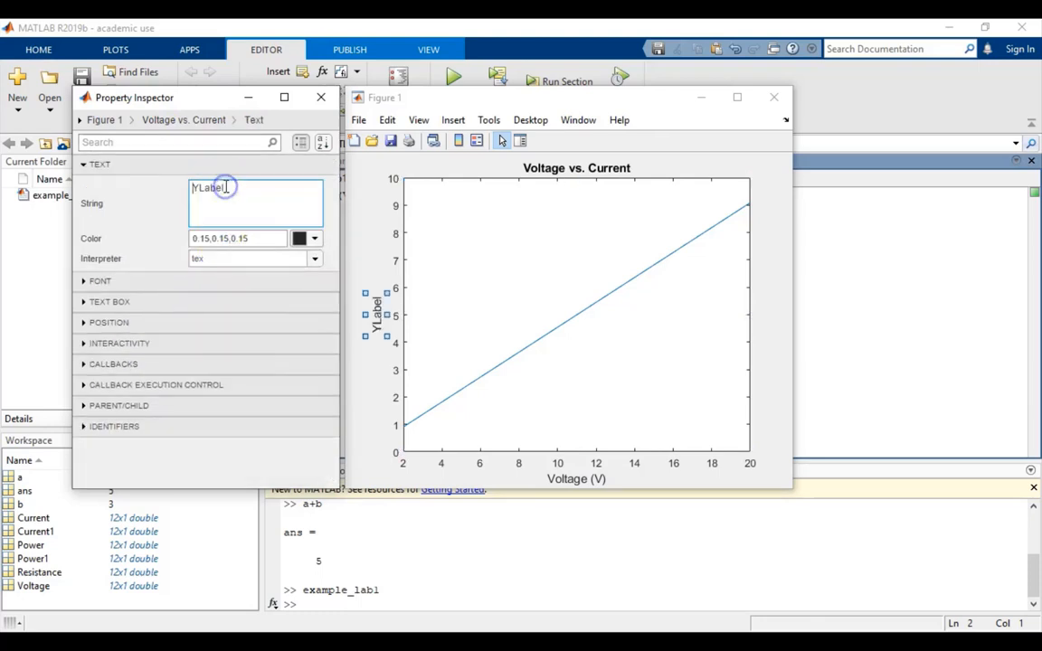
key("BackSpace")
key("BackSpace")
key("BackSpace")
key("BackSpace")
key("BackSpace")
key("BackSpace")
type("Current (mA")
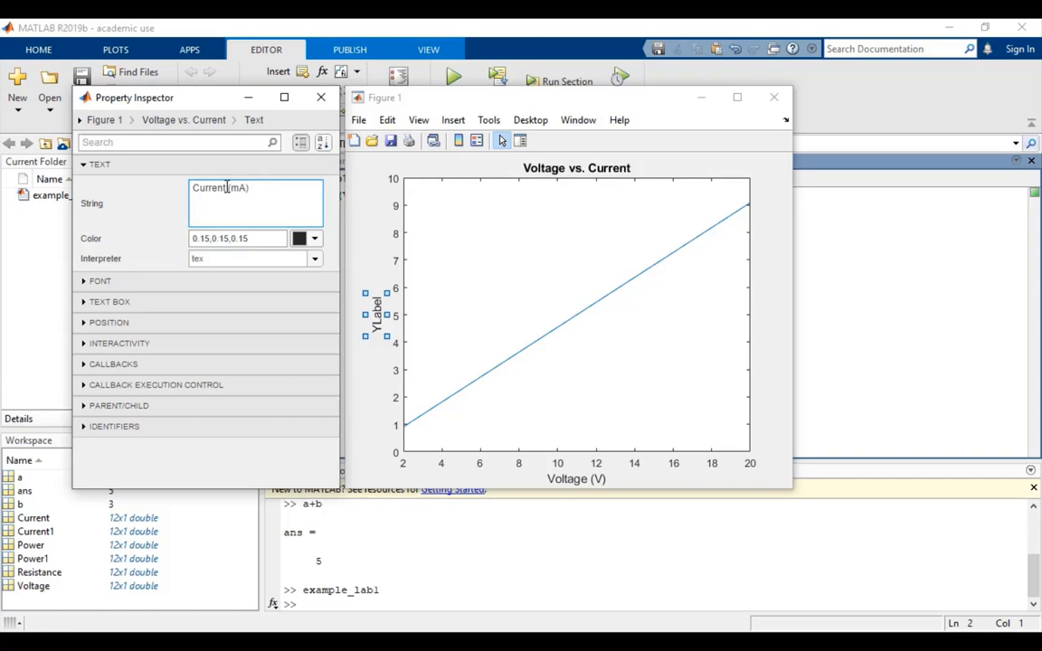
left_click(137, 215)
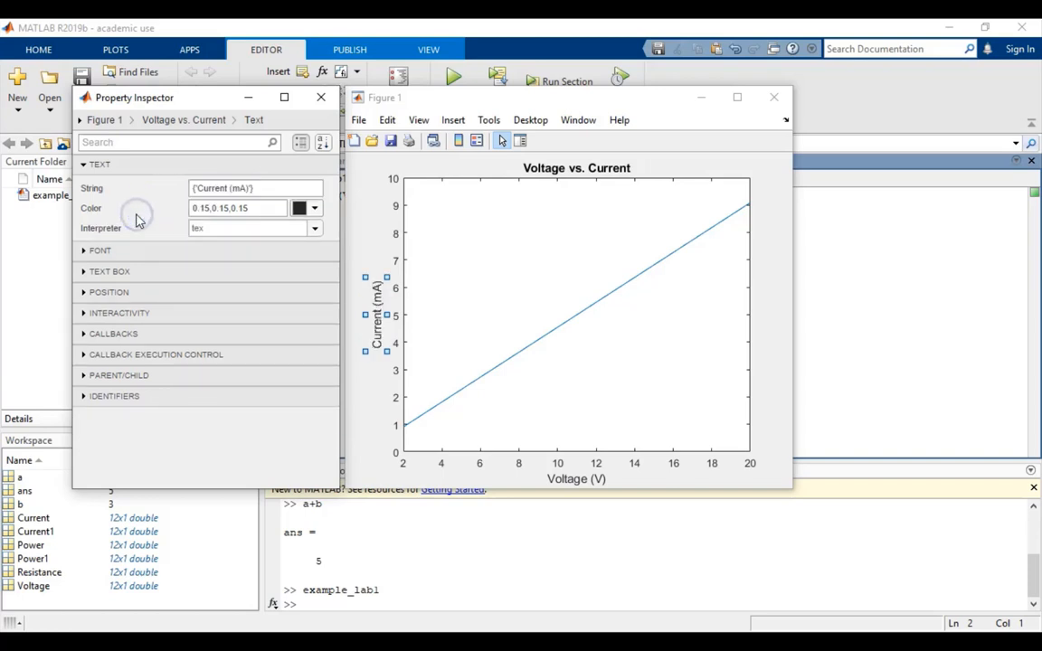
left_click(321, 97)
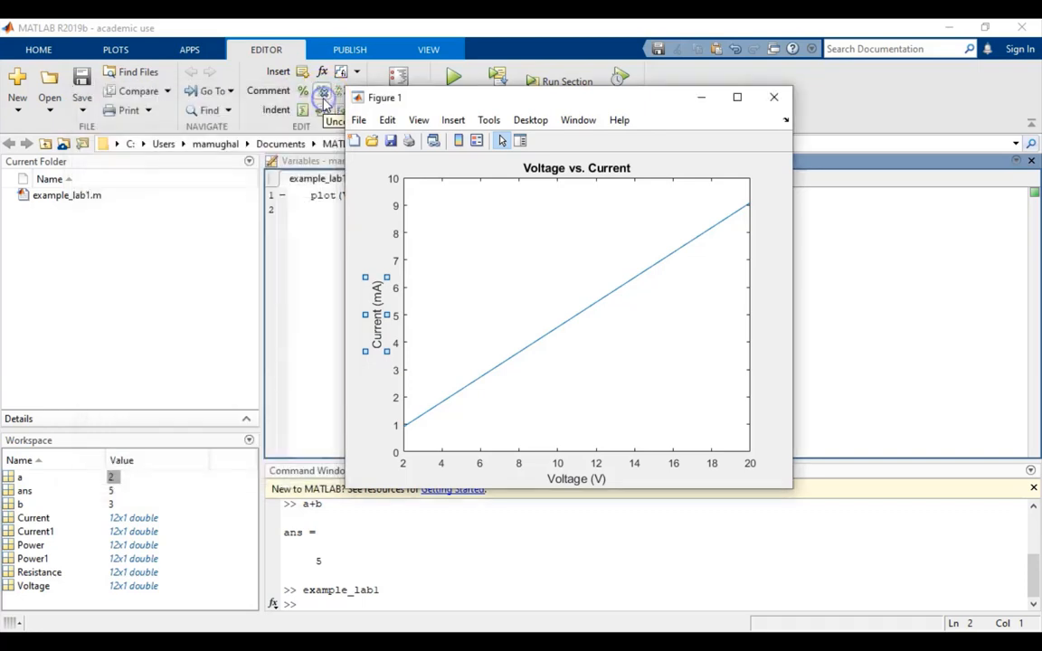
left_click_drag(561, 102, 483, 113)
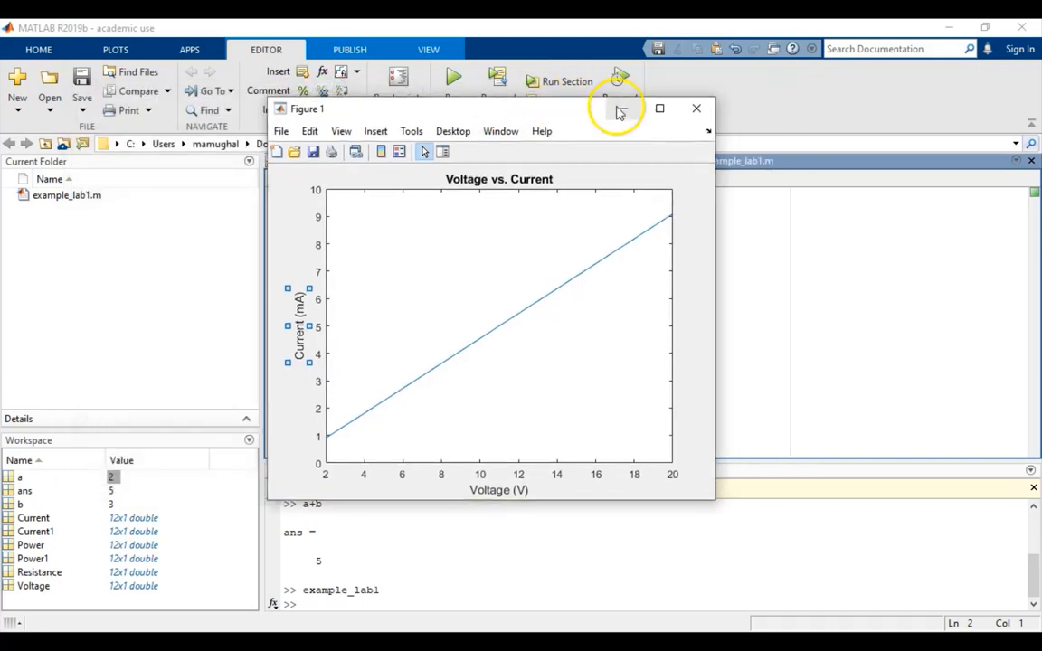
left_click(682, 178)
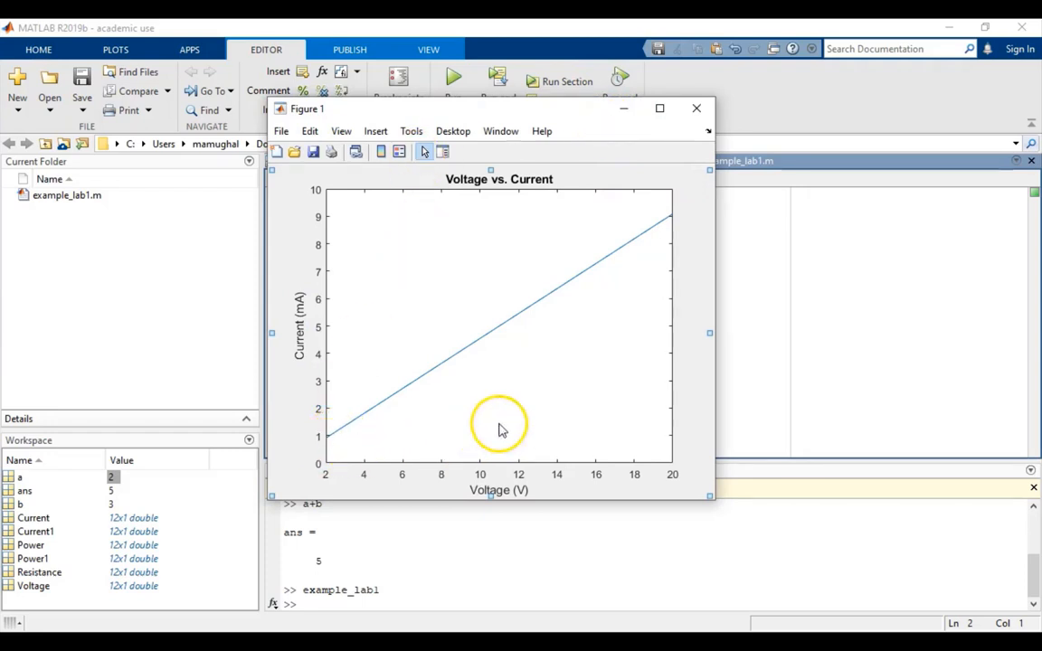
Step: Examine the file formats offered for saving the figure, such as JPEG image, cancel without saving, and minimize the figure window
left_click(281, 132)
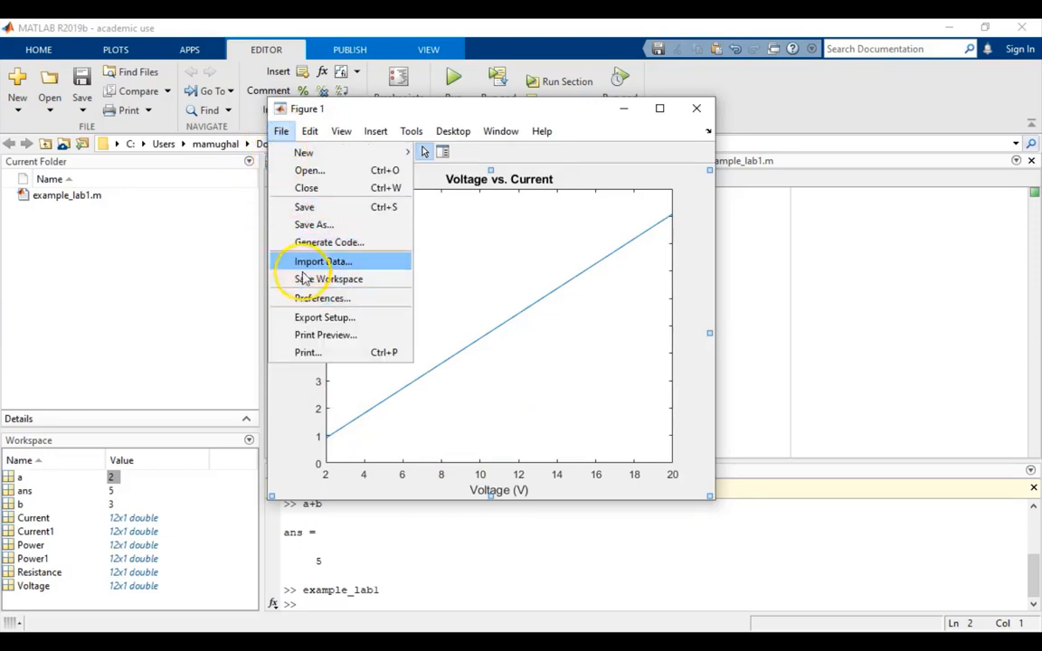
left_click(304, 224)
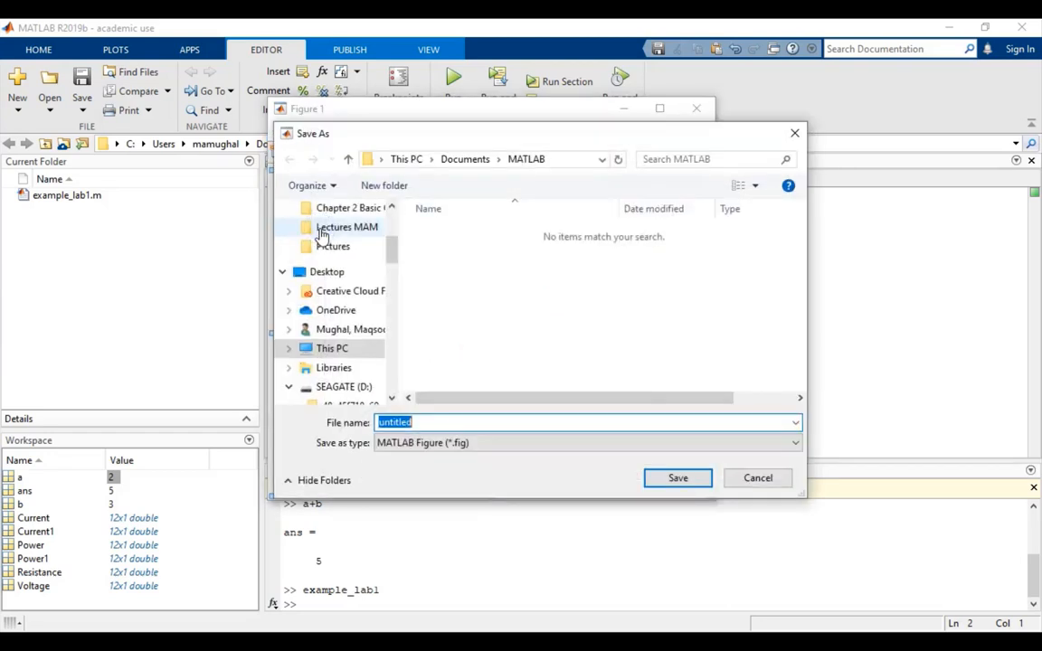
left_click(427, 442)
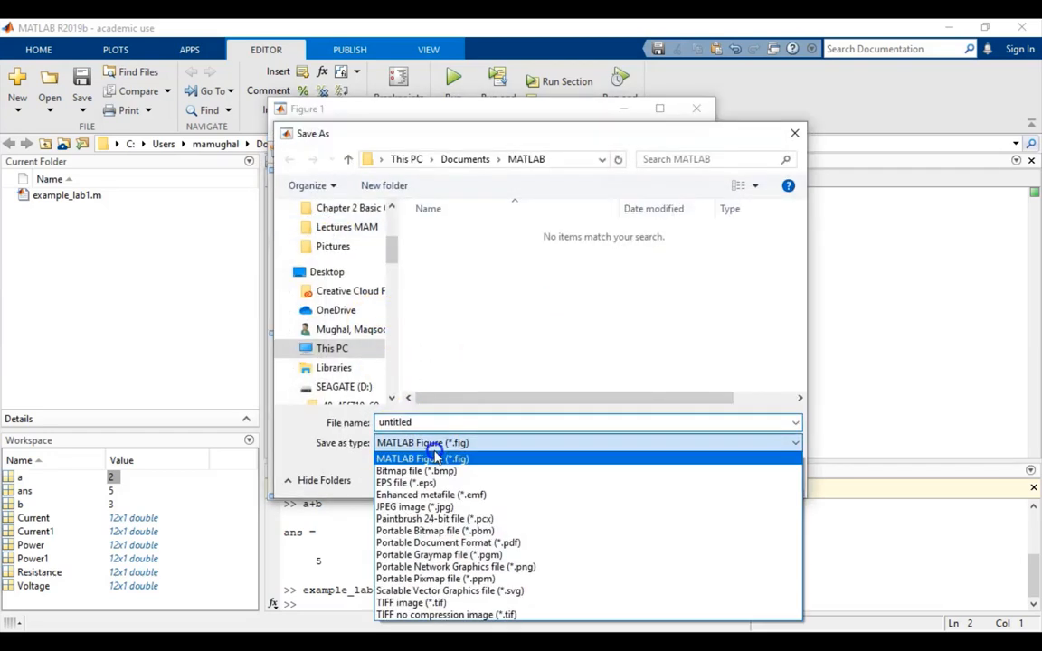
left_click(422, 508)
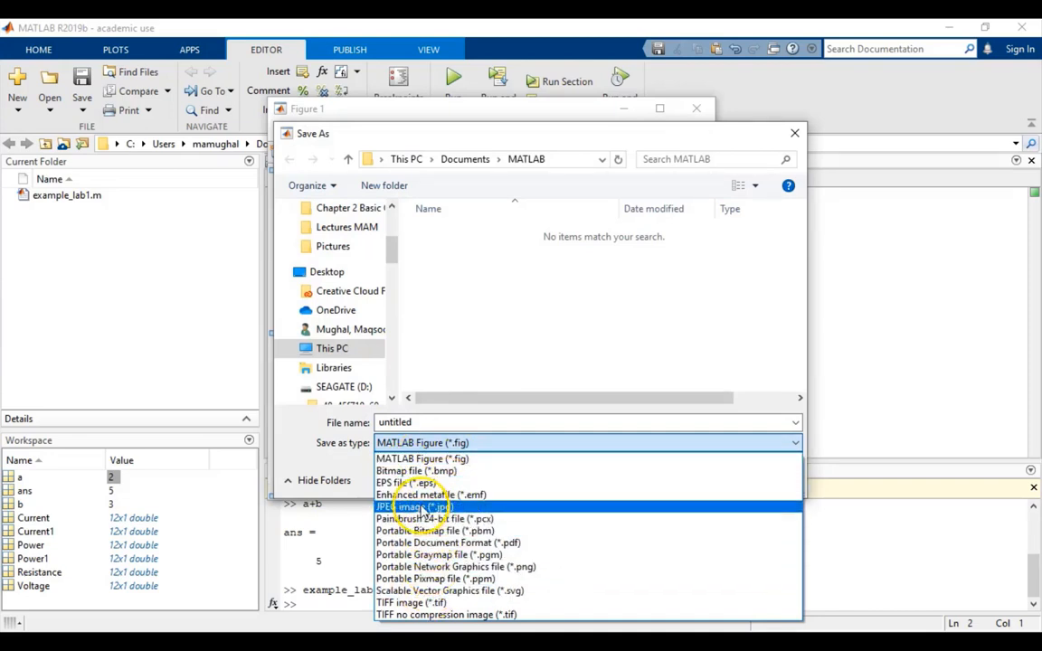
left_click(530, 340)
left_click(758, 478)
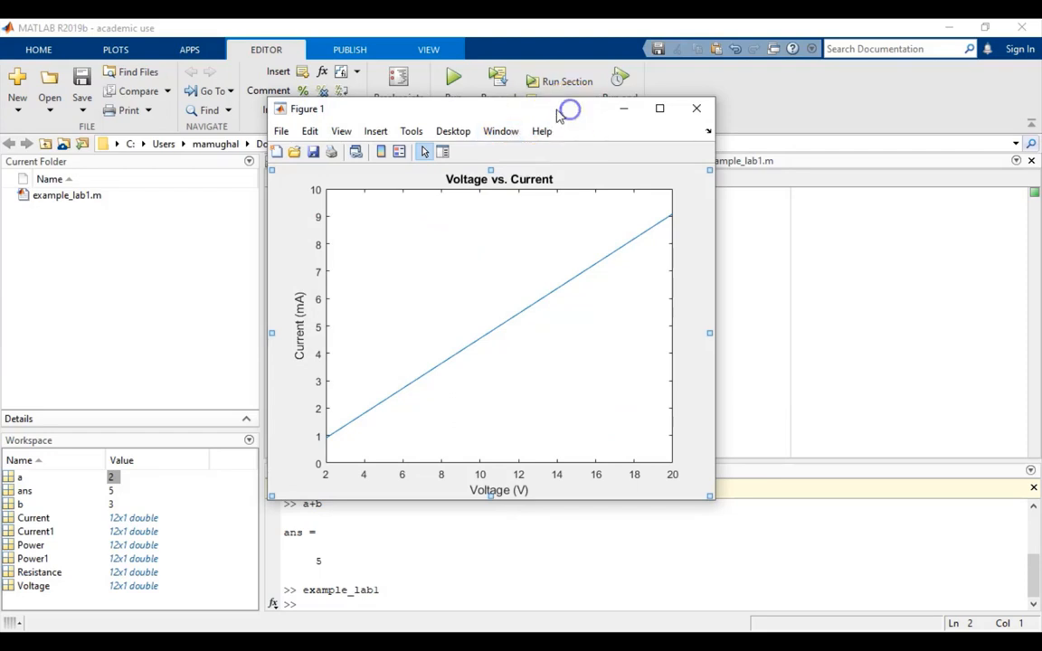
left_click(623, 108)
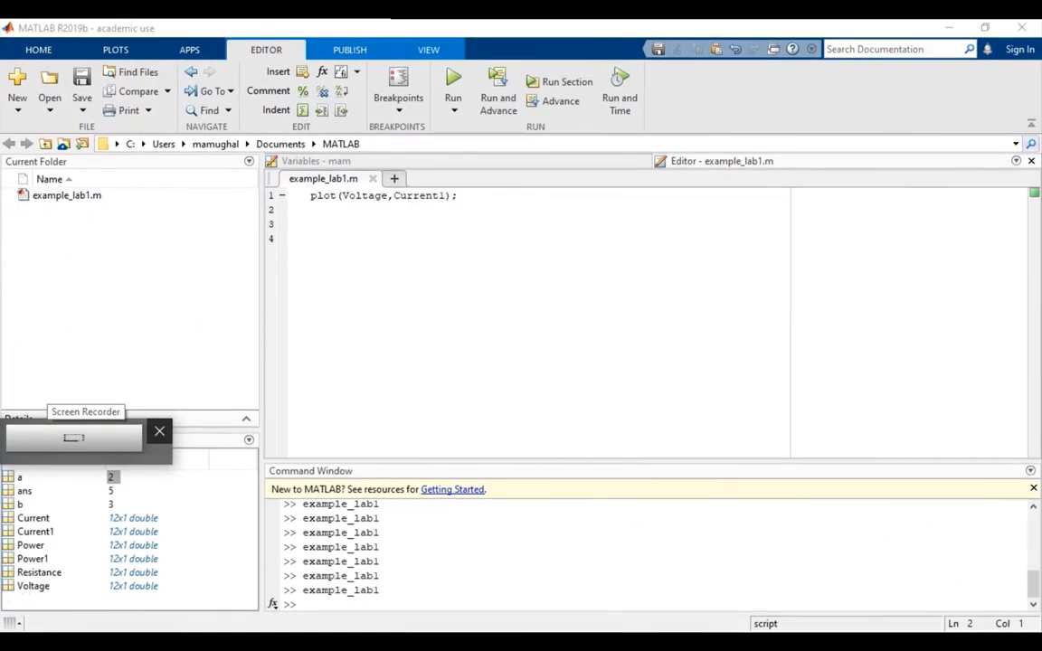
Step: Insert the line subplot(2,1,1); above the existing plot command in example_lab1.m
left_click(311, 197)
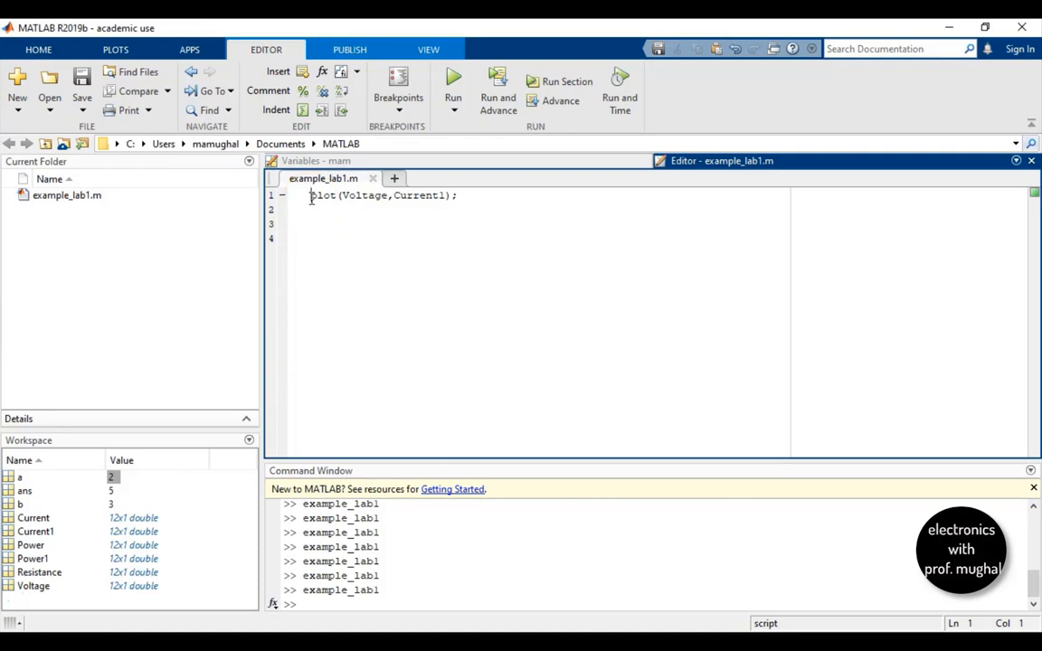
type("subpl")
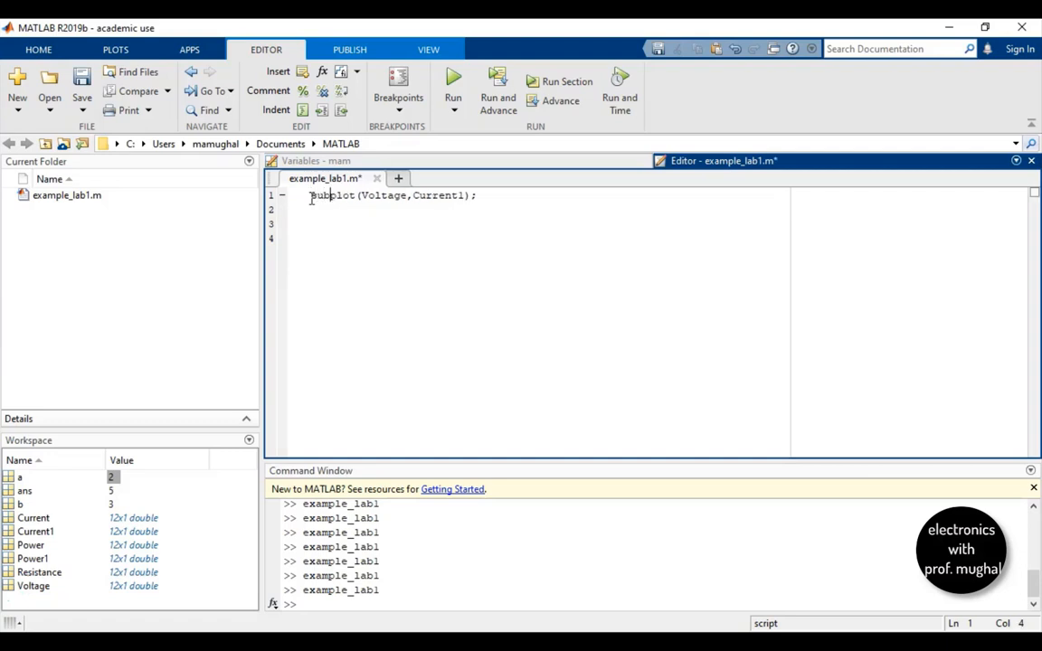
type("ot(")
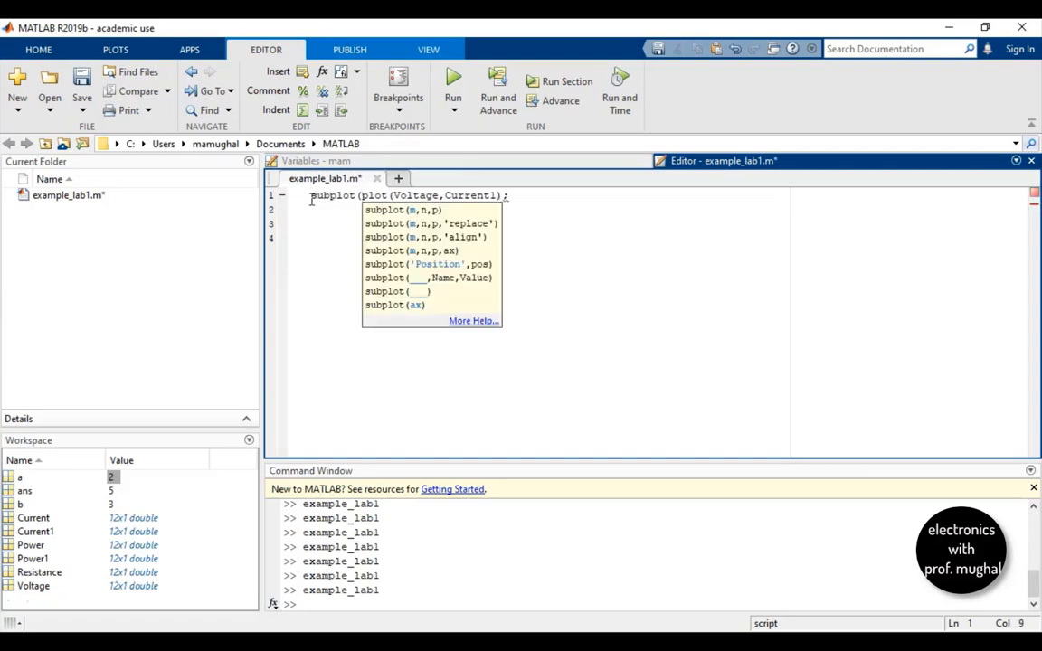
type("2")
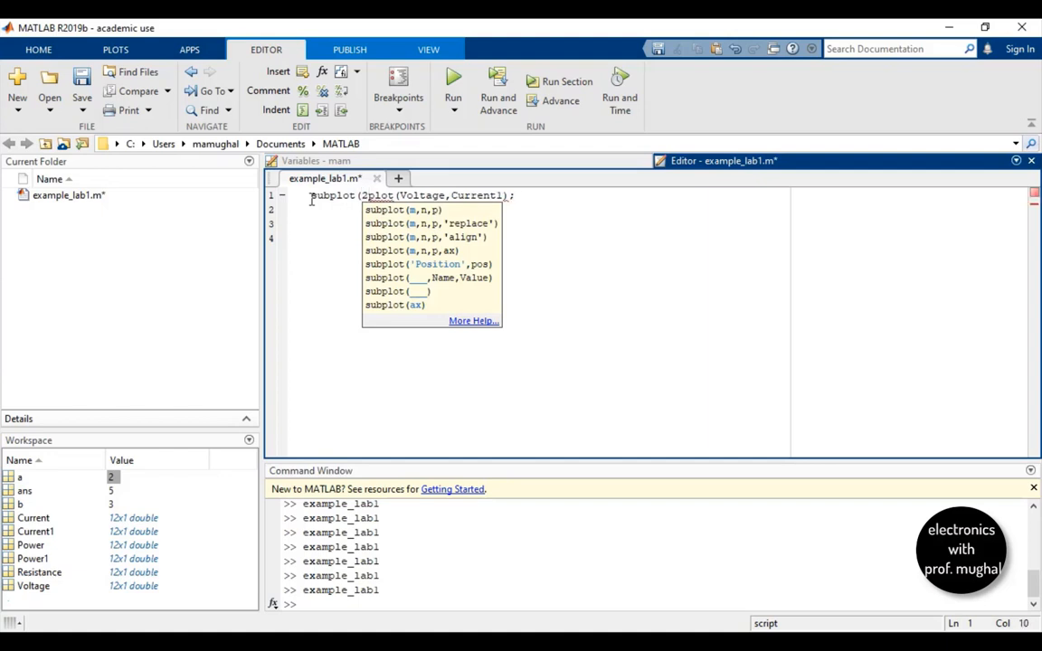
type(",1,1)")
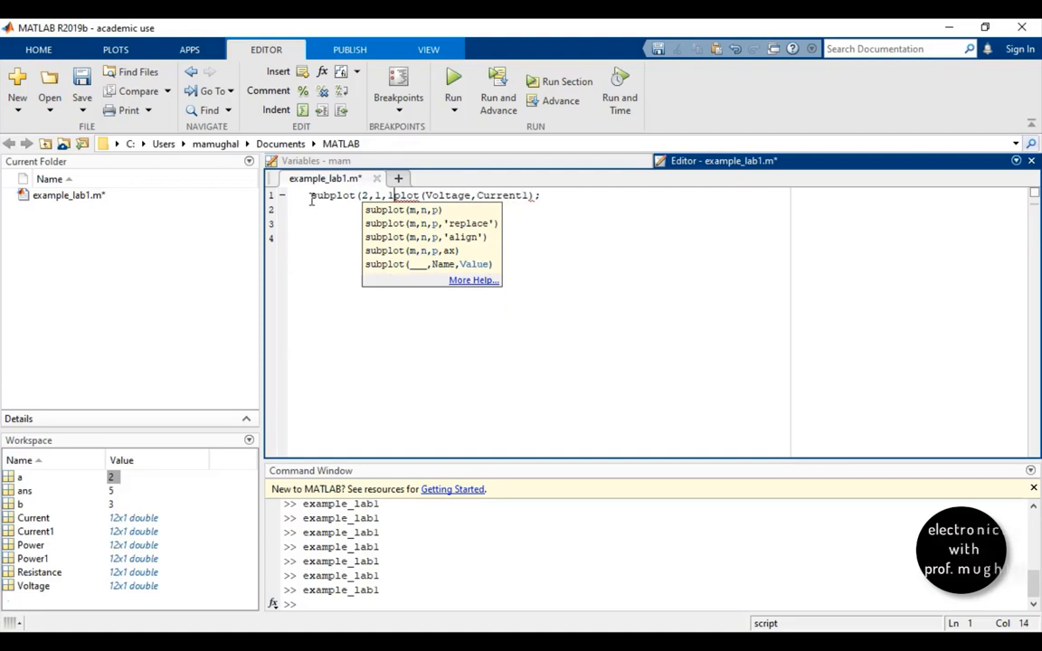
type(";")
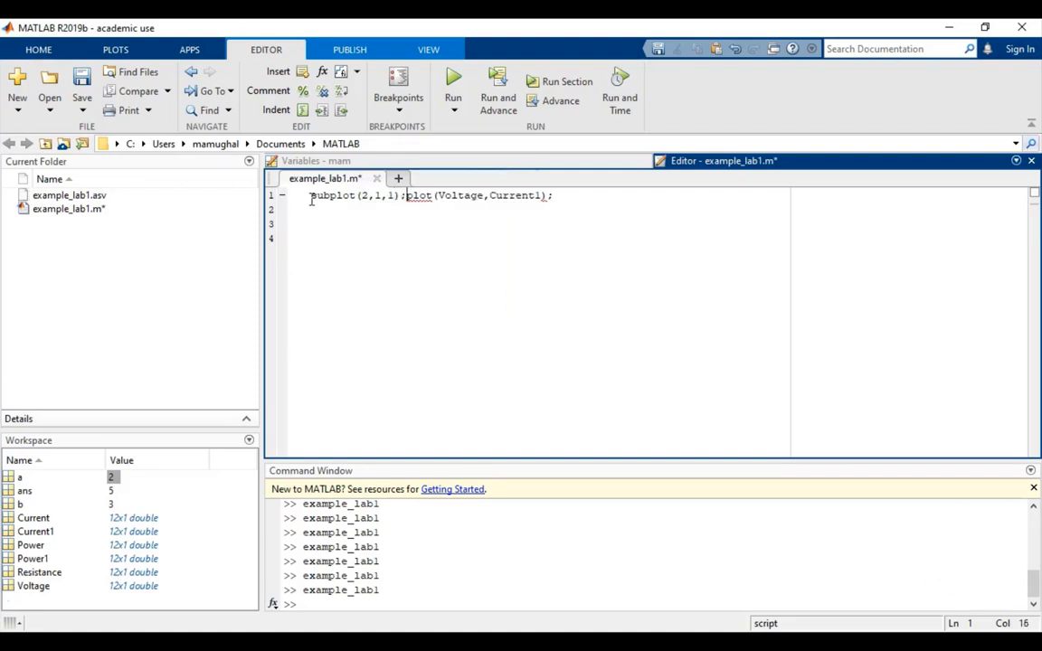
key("Return")
Step: Add the lines subplot(2,1,2); and plot(Power1,Current1); below the Voltage plot command
left_click(474, 211)
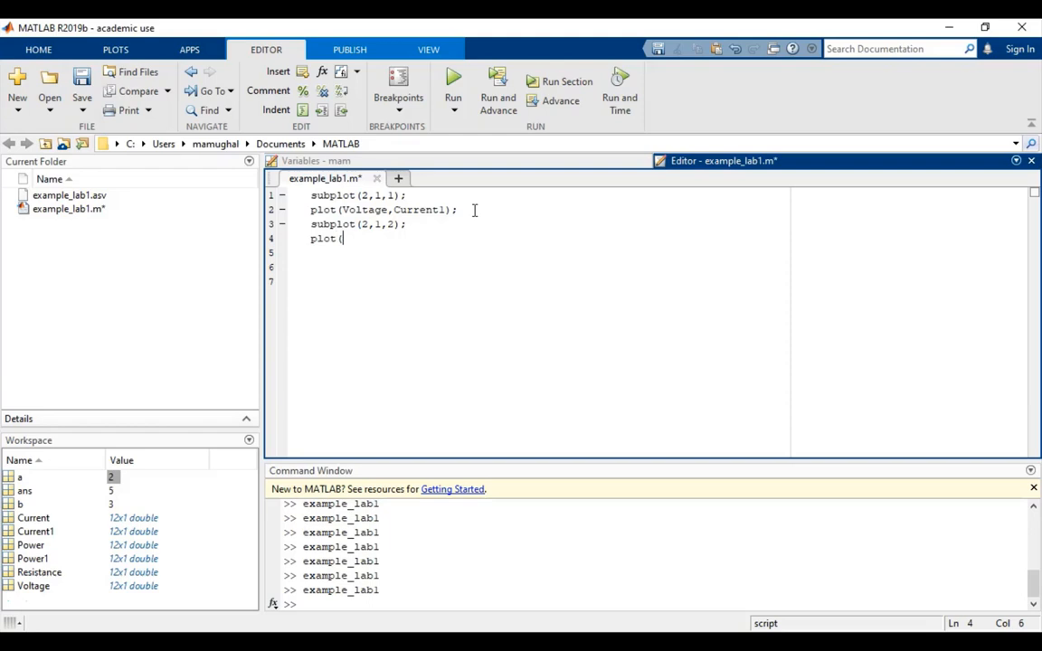
type("Power")
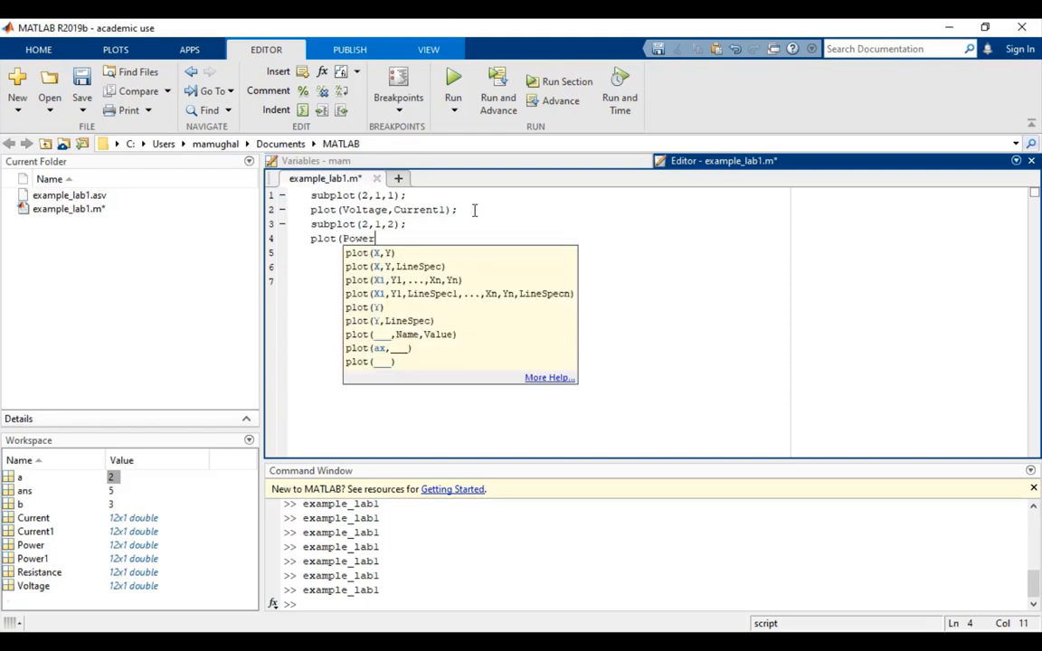
type("1,Current")
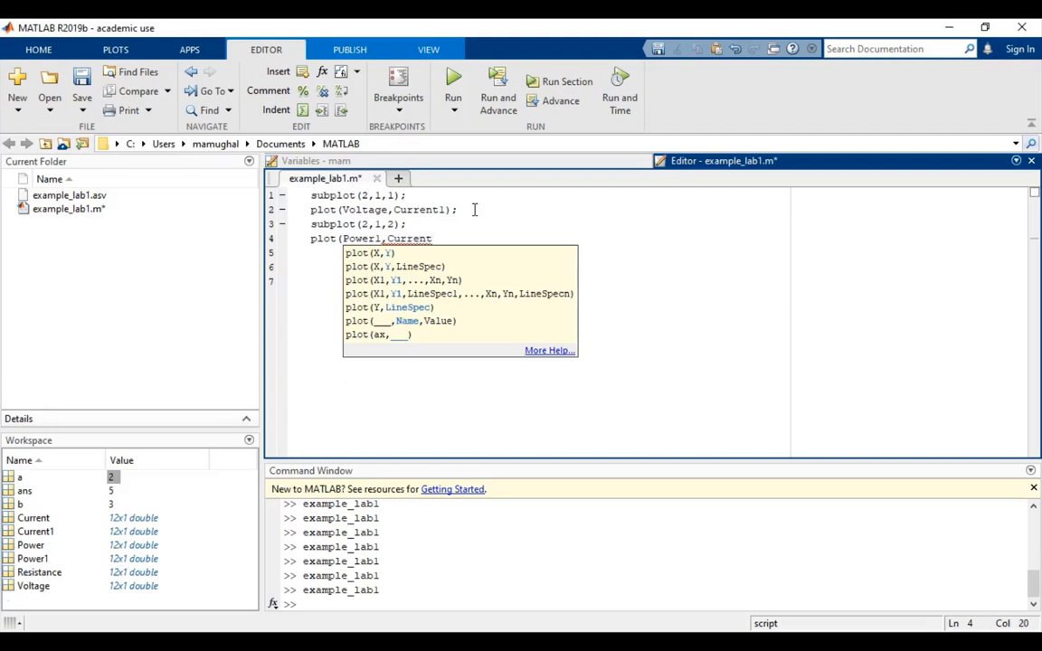
type(";")
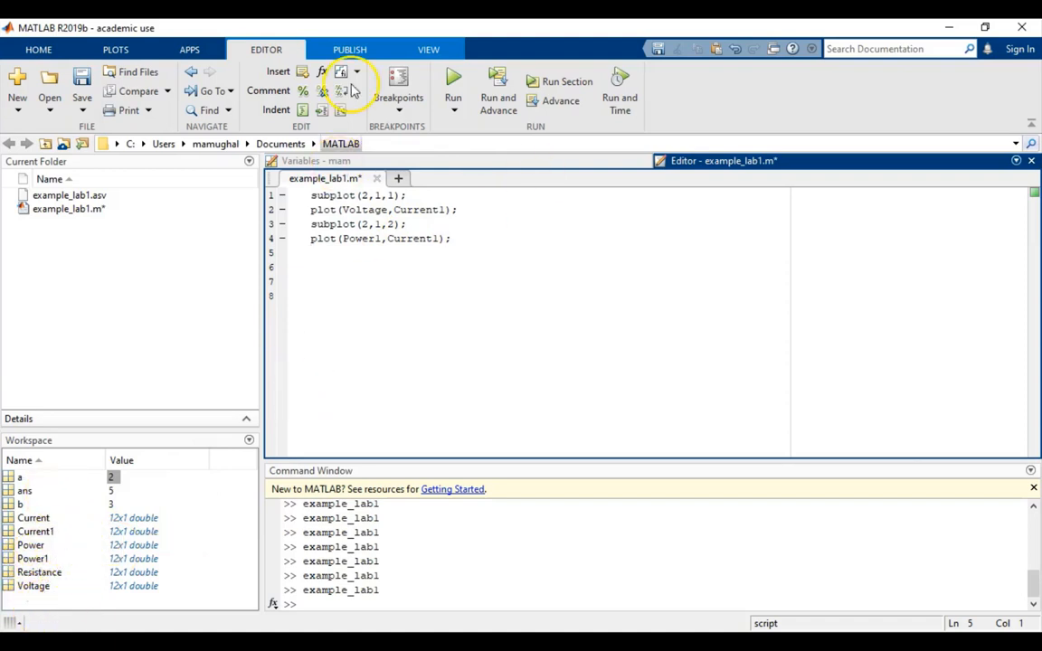
Step: Save and run the script, and move the figure window clear of the code
left_click(84, 79)
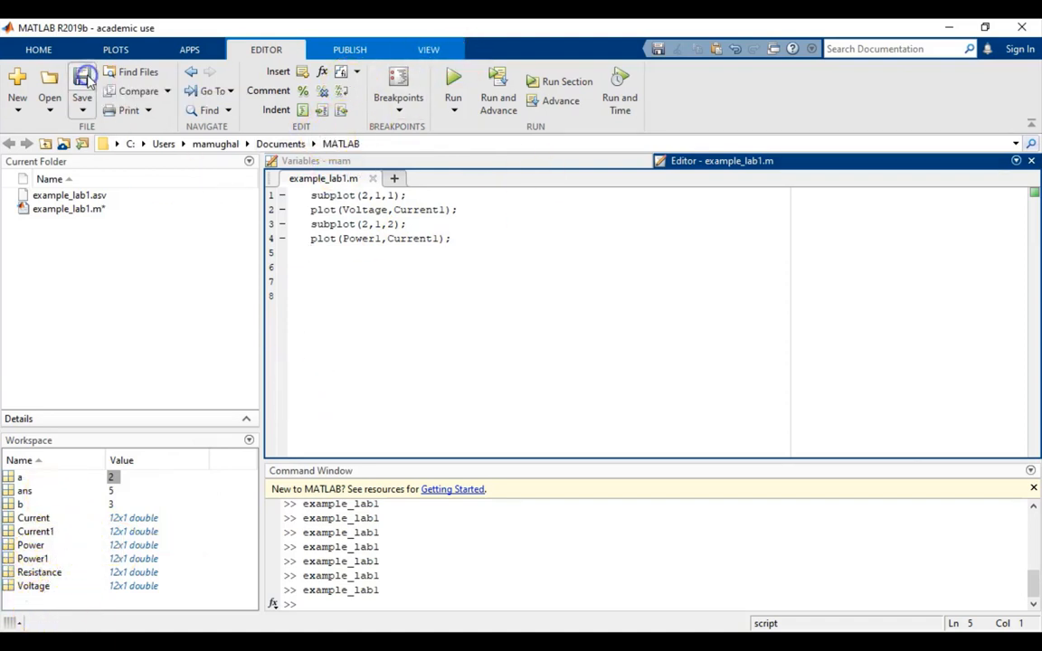
left_click(455, 82)
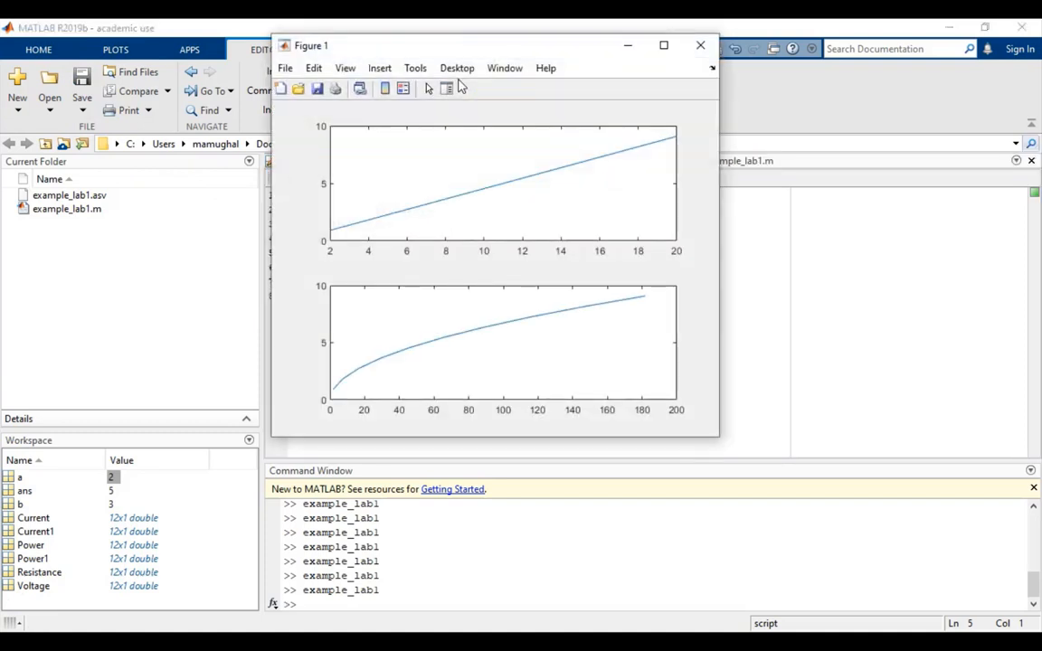
left_click_drag(544, 47, 766, 119)
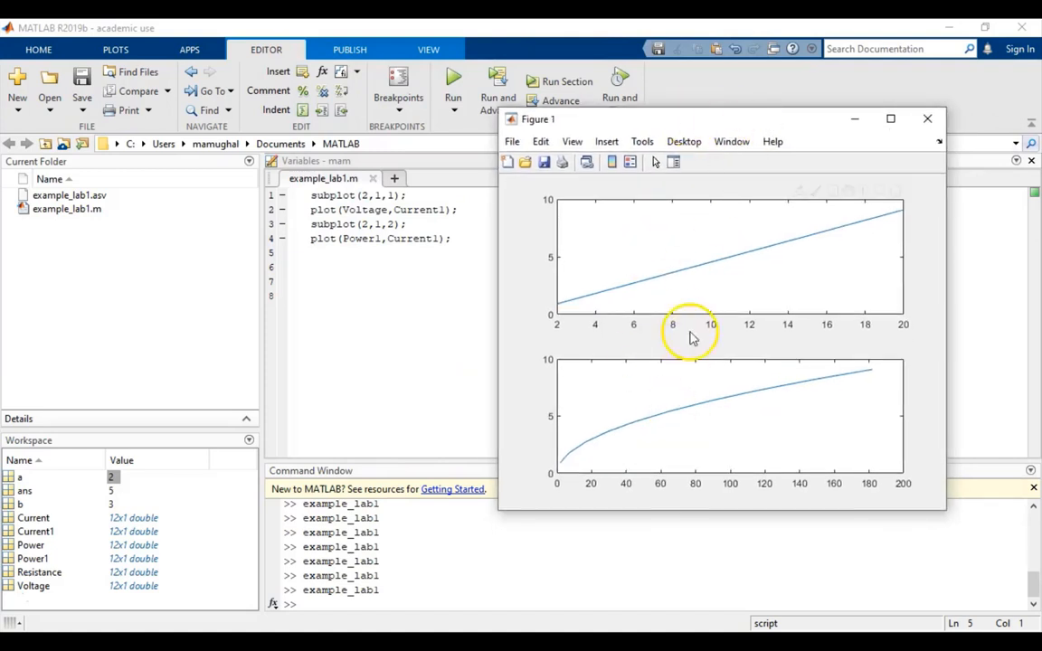
left_click(651, 218)
left_click(591, 219)
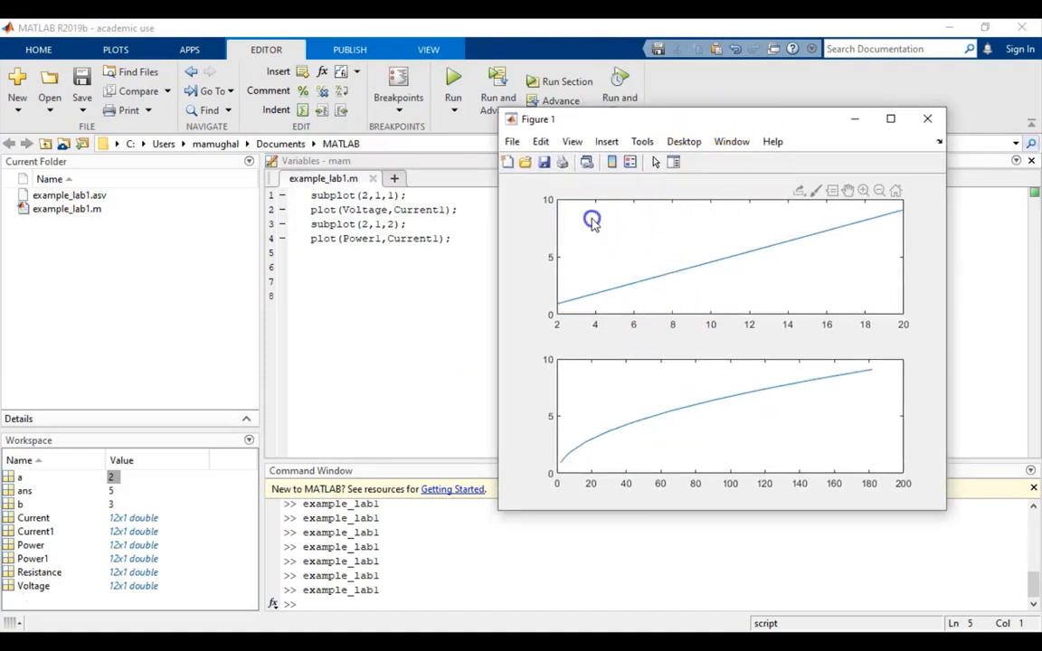
left_click(543, 208)
left_click(558, 203)
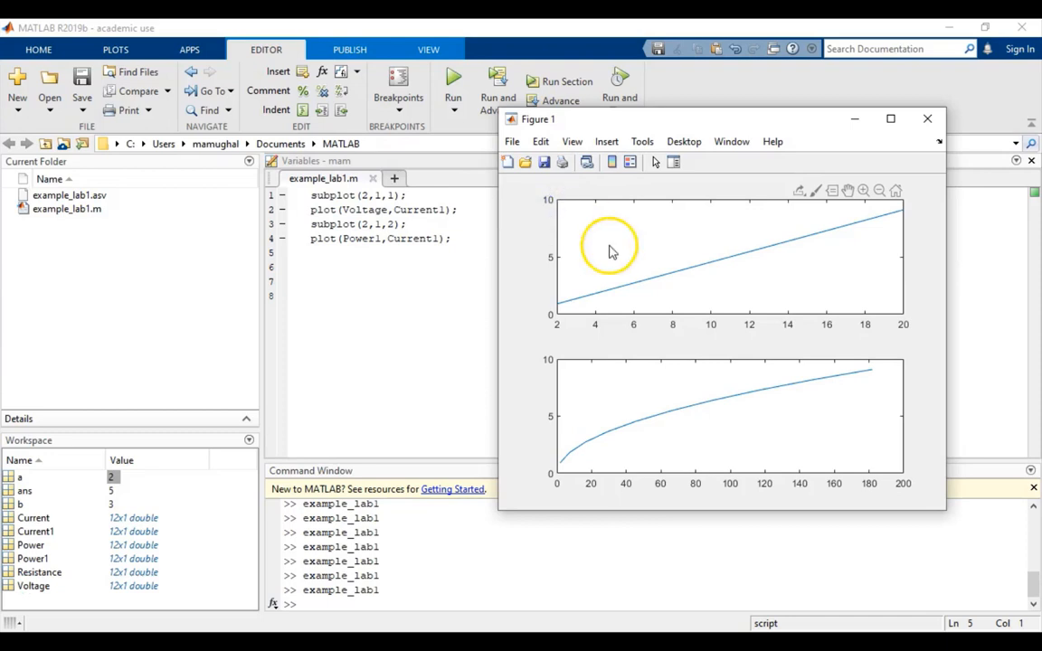
mouse_move(808, 192)
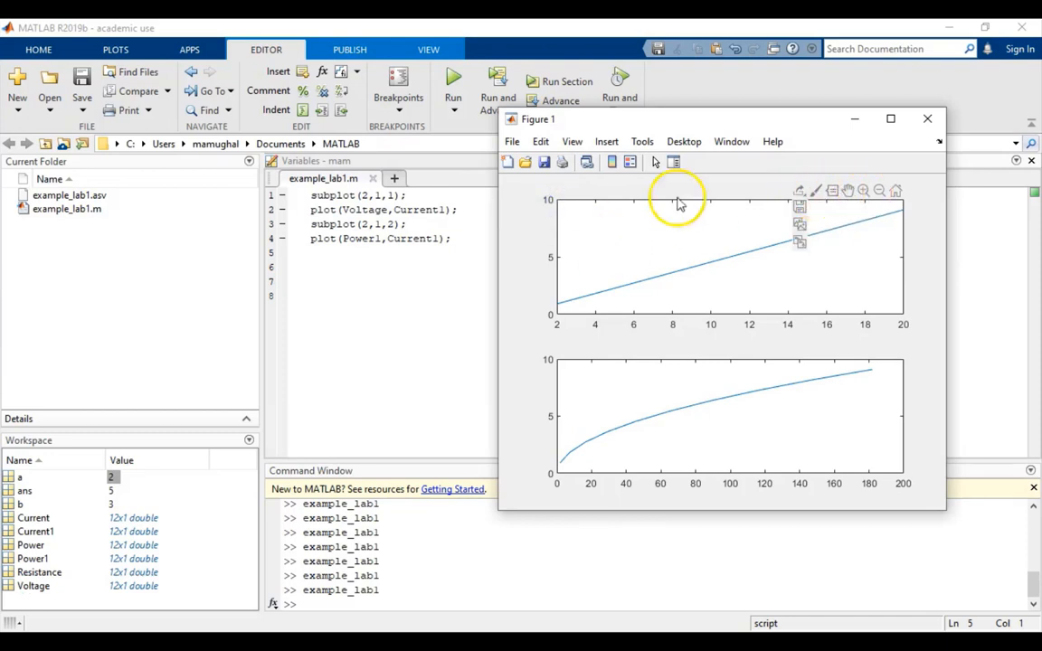
left_click(541, 142)
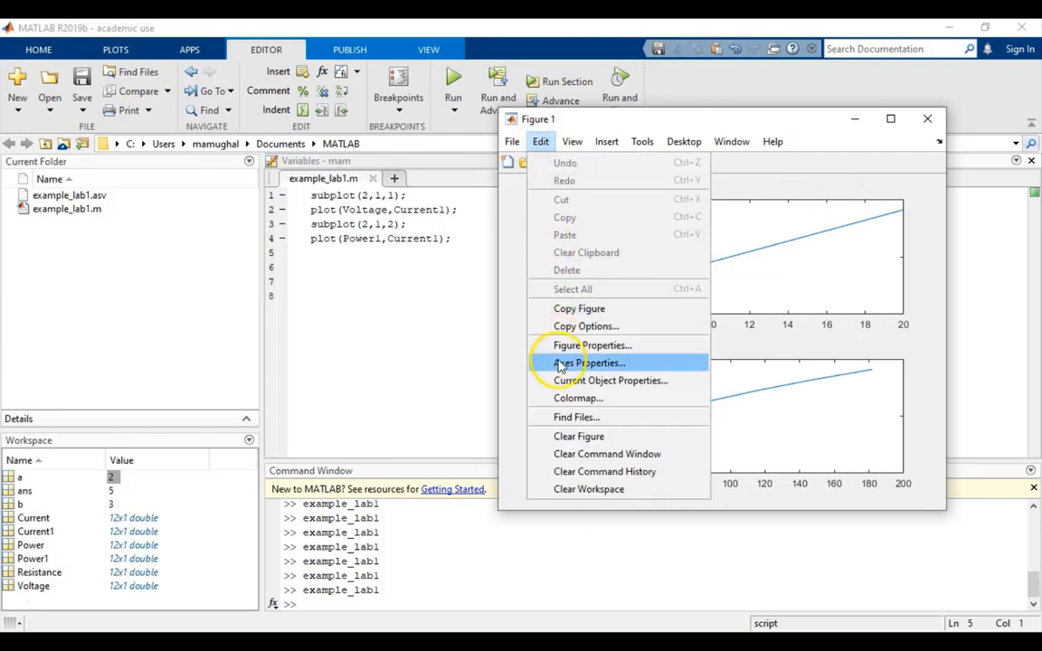
left_click(591, 345)
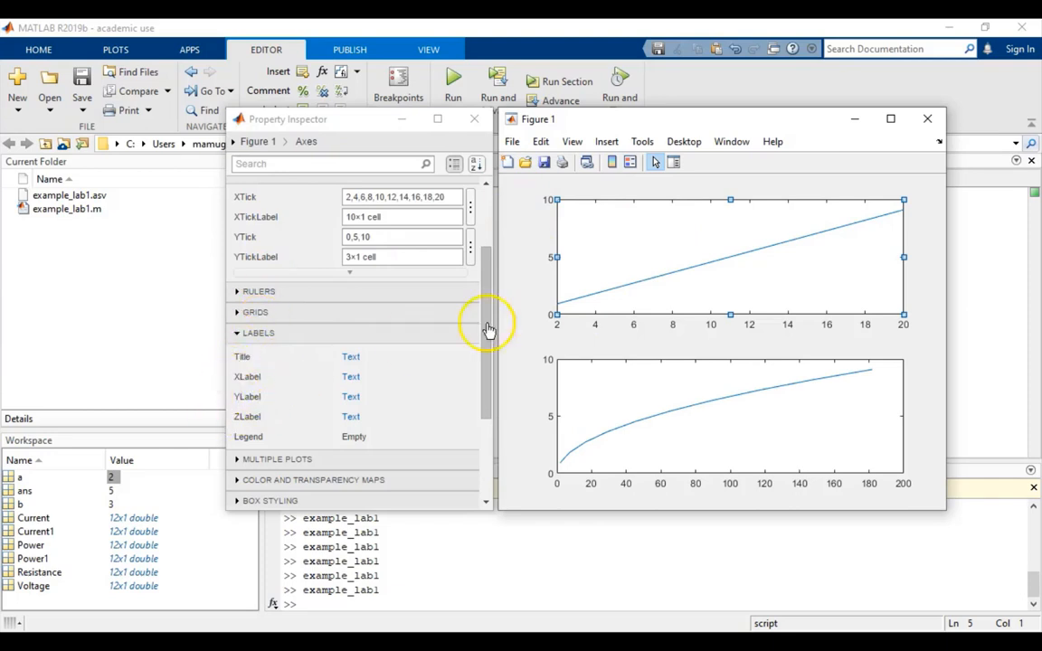
left_click(473, 118)
Step: Title the lower subplot "Power vs. Current" through its axes properties, and close the Property Inspector
left_click(563, 420)
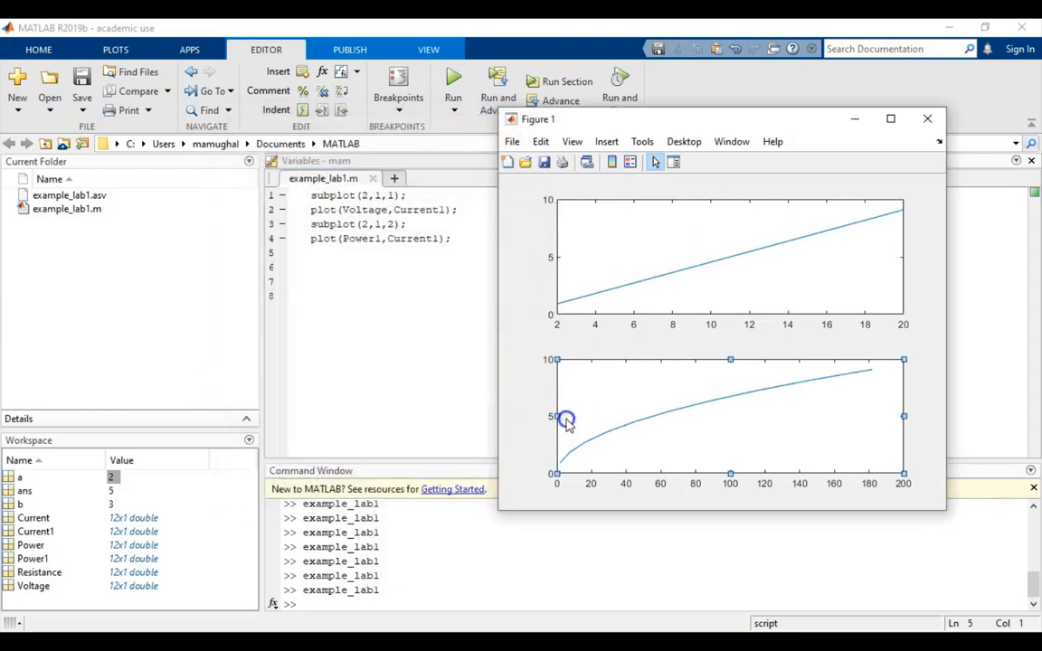
left_click(541, 141)
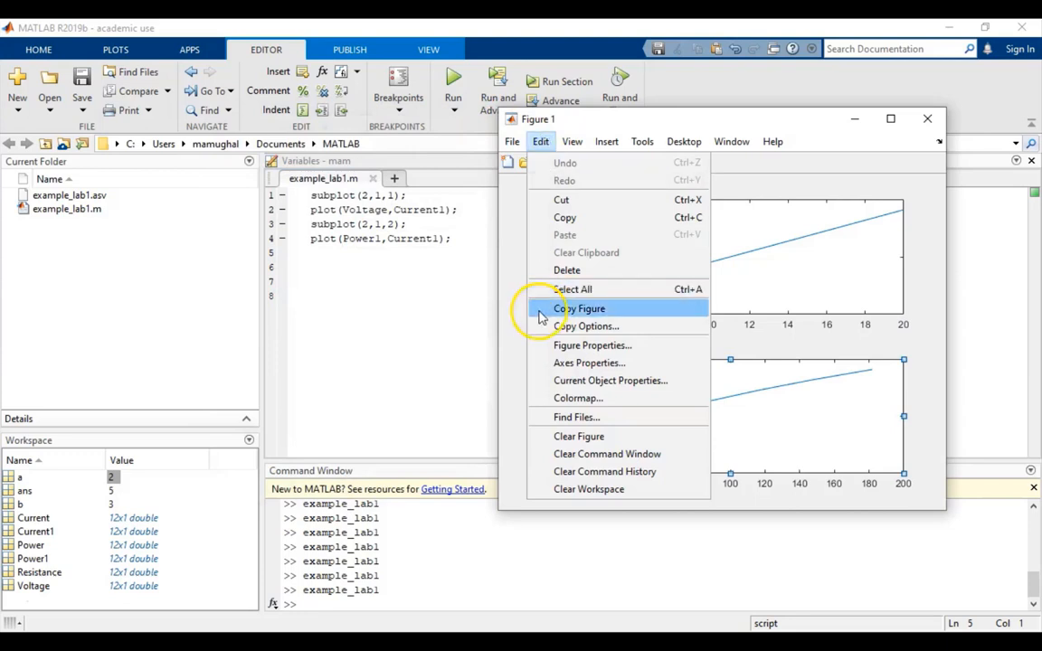
left_click(590, 363)
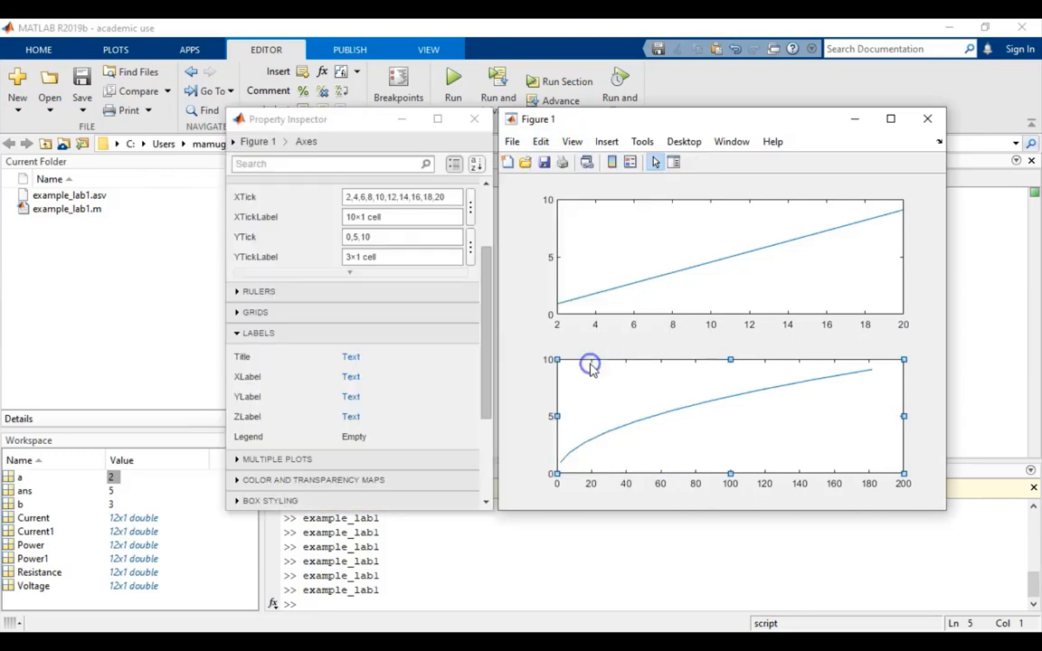
left_click(352, 359)
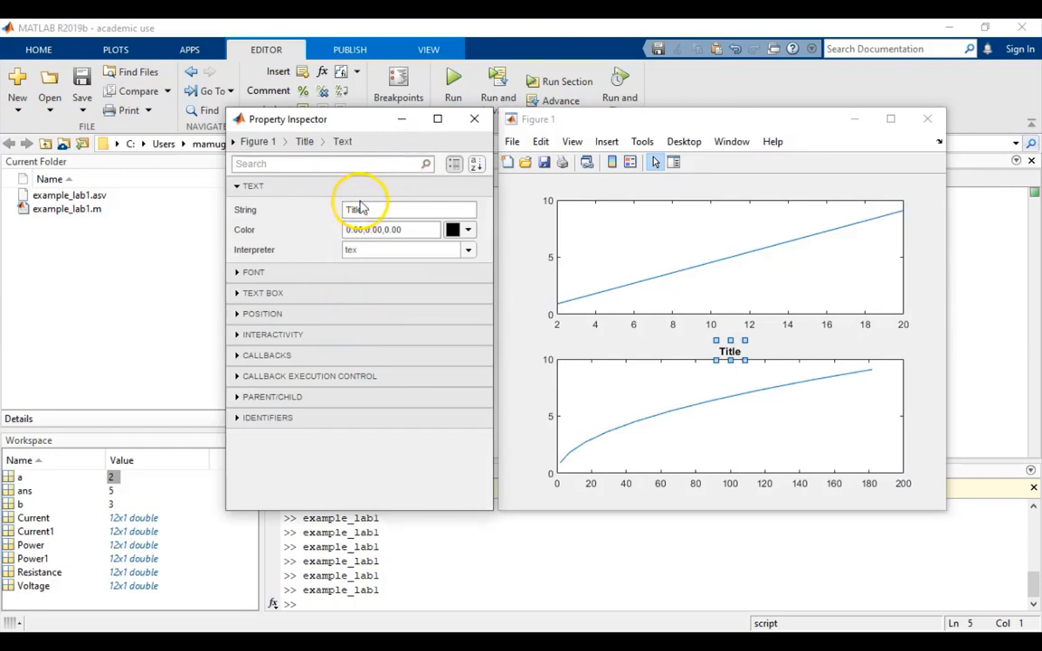
left_click(364, 209)
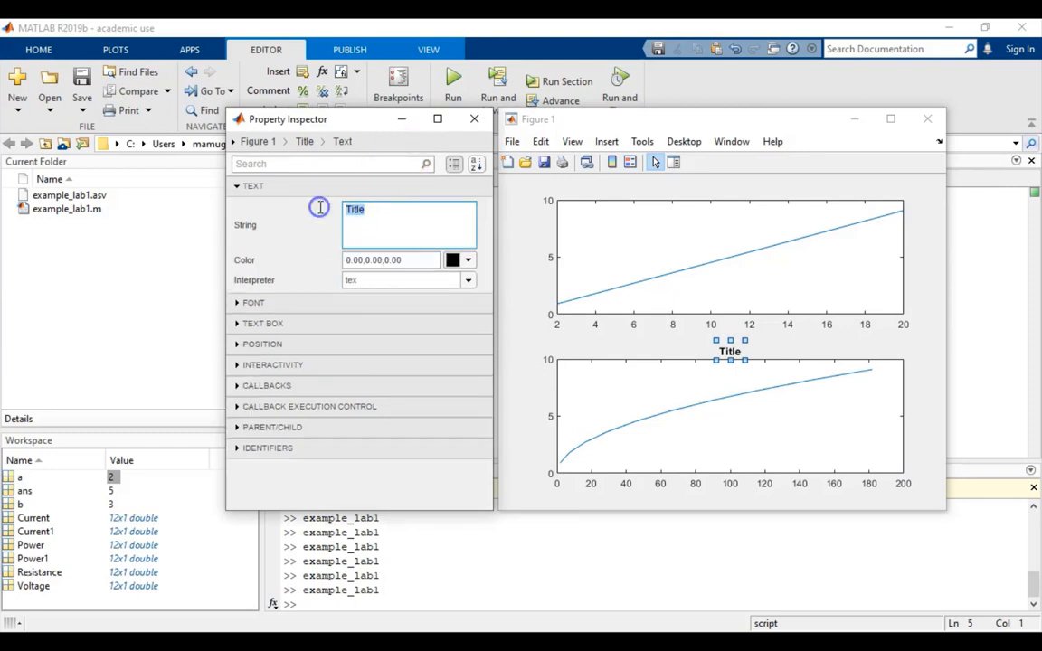
type("0")
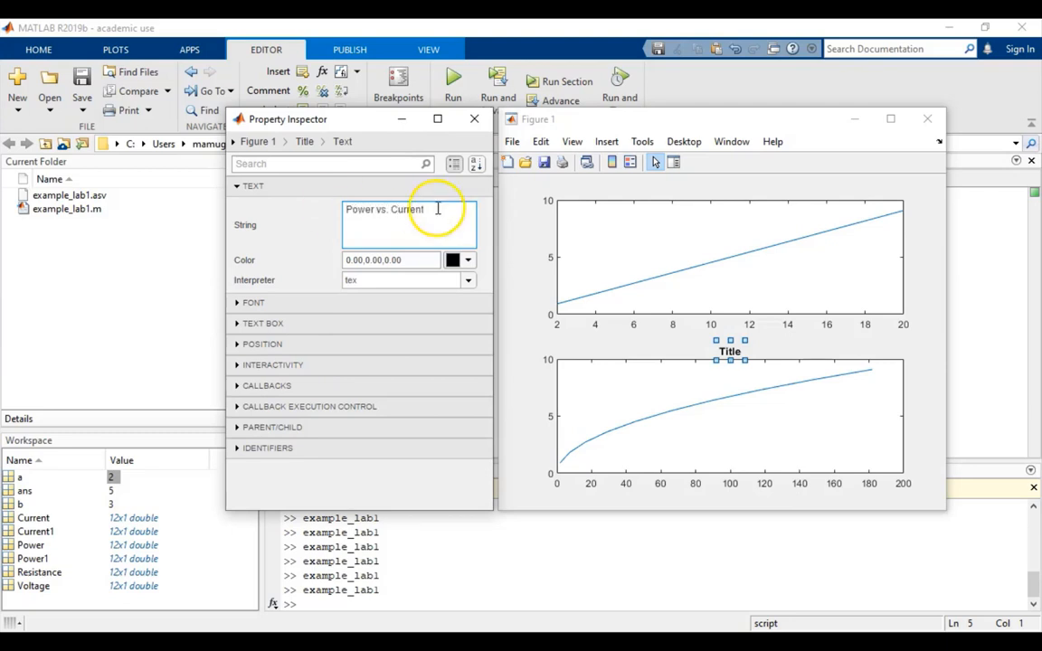
left_click(293, 217)
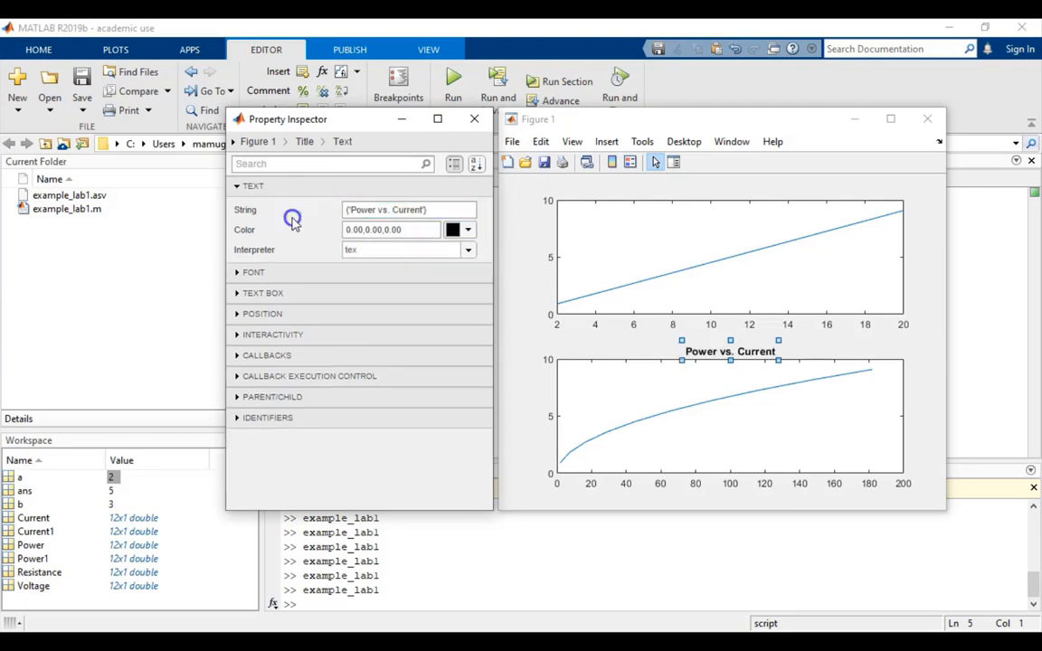
left_click(474, 119)
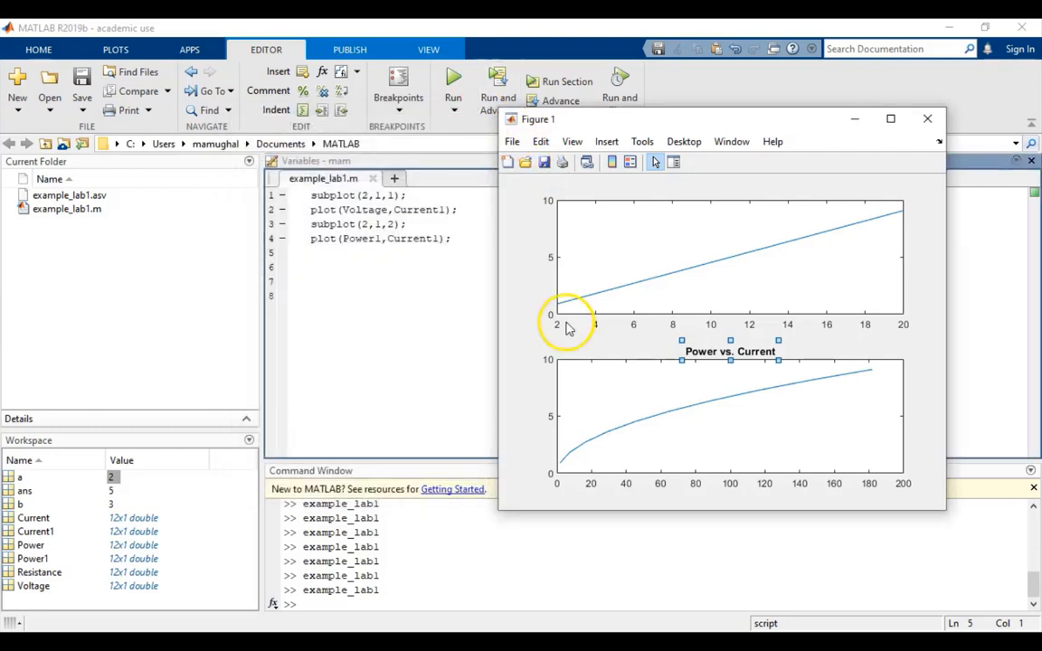
left_click(530, 453)
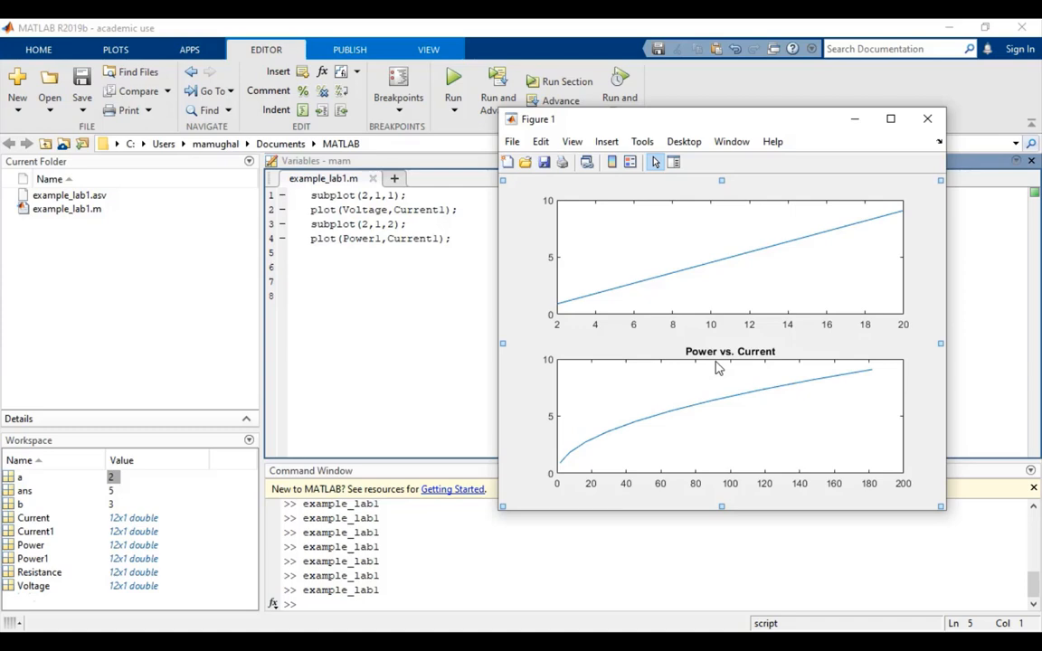
left_click(333, 372)
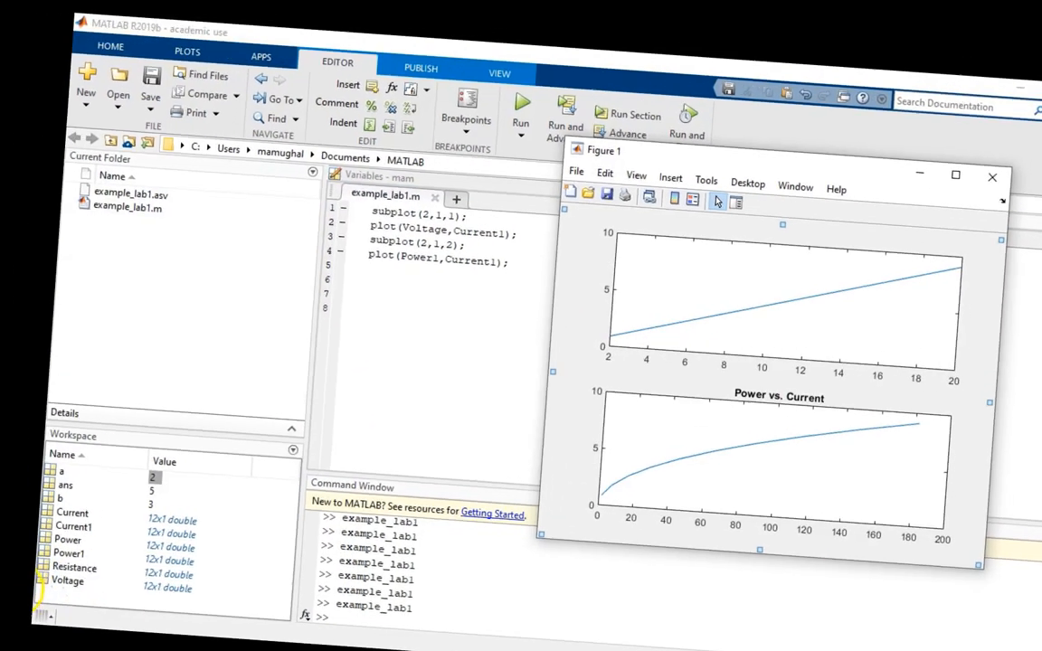